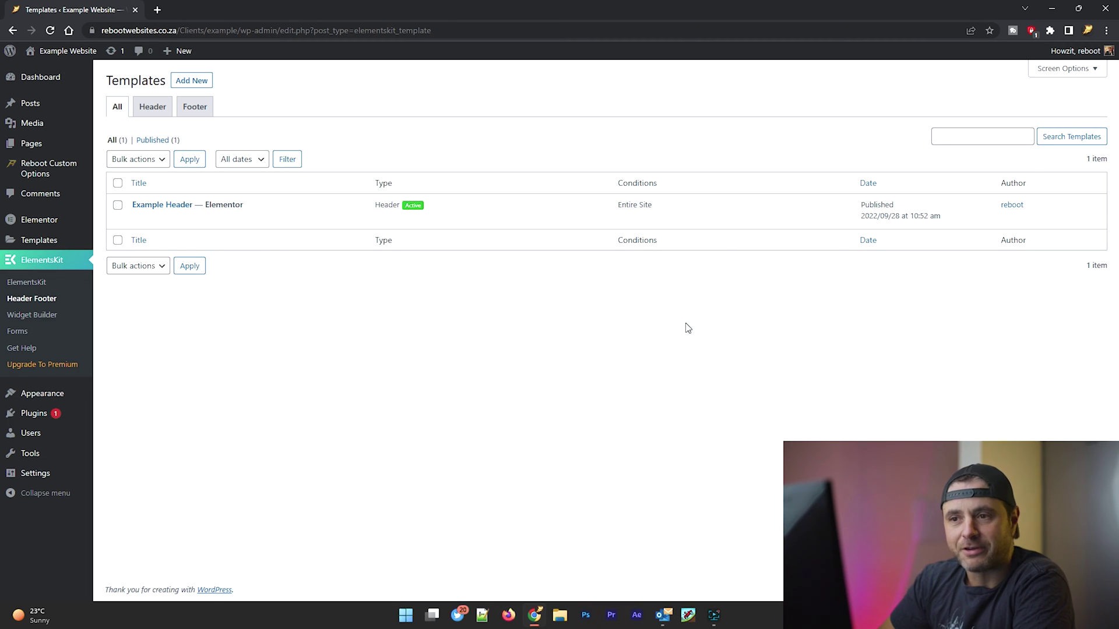
# - Create an activated Footer template titled "Example Footer" for the entire site, and open its content for editing
pyautogui.click(203, 81)
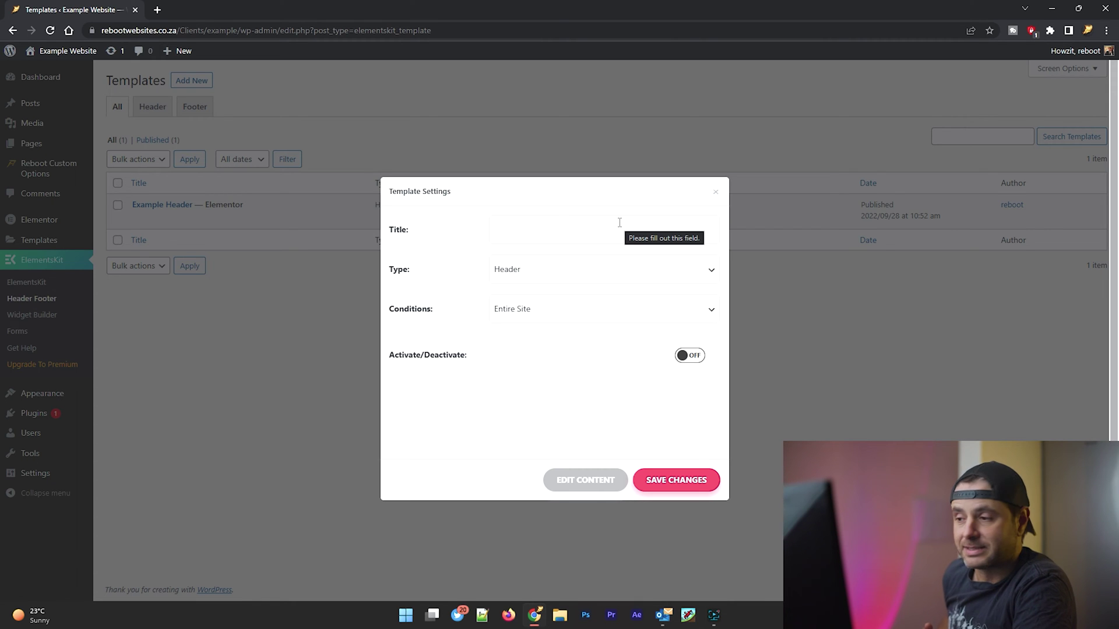
pyautogui.click(620, 223)
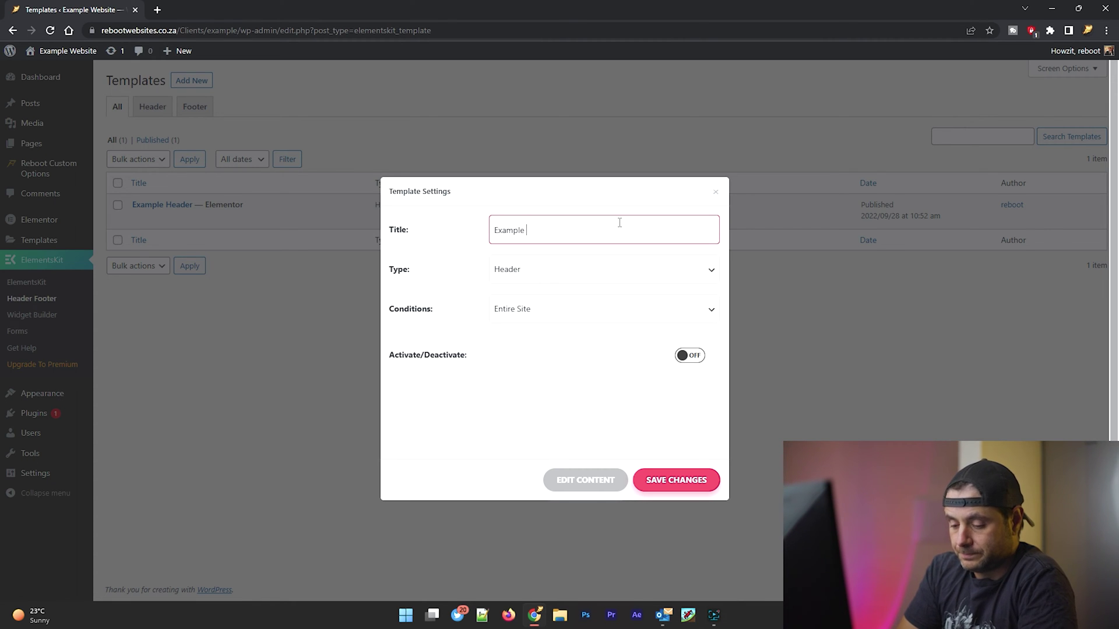
pyautogui.click(580, 271)
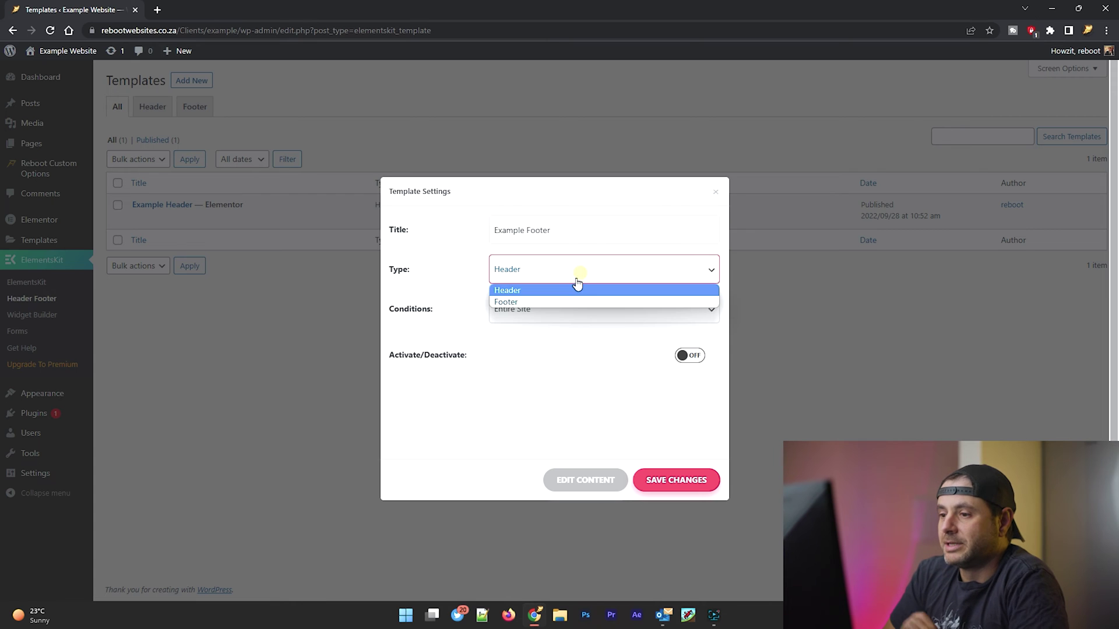
pyautogui.click(562, 300)
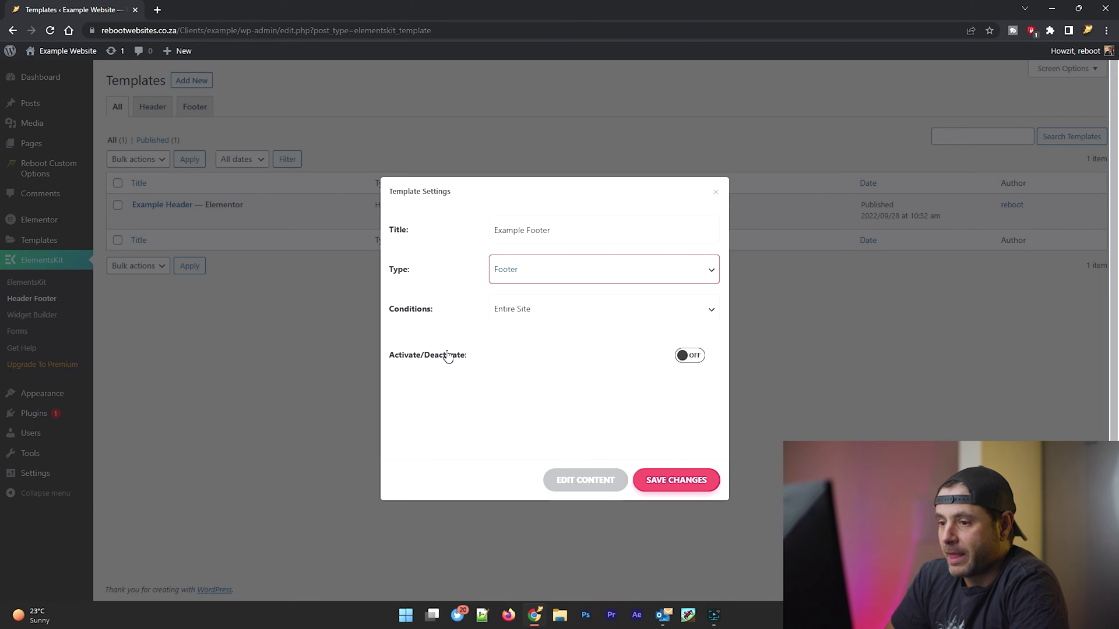
pyautogui.click(685, 356)
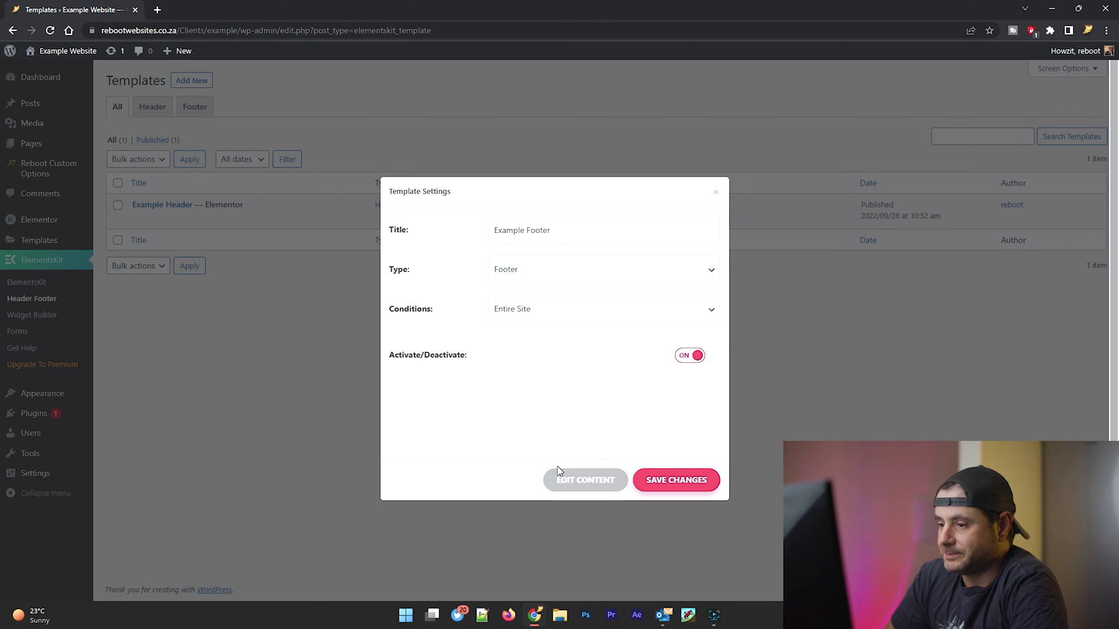
pyautogui.click(667, 485)
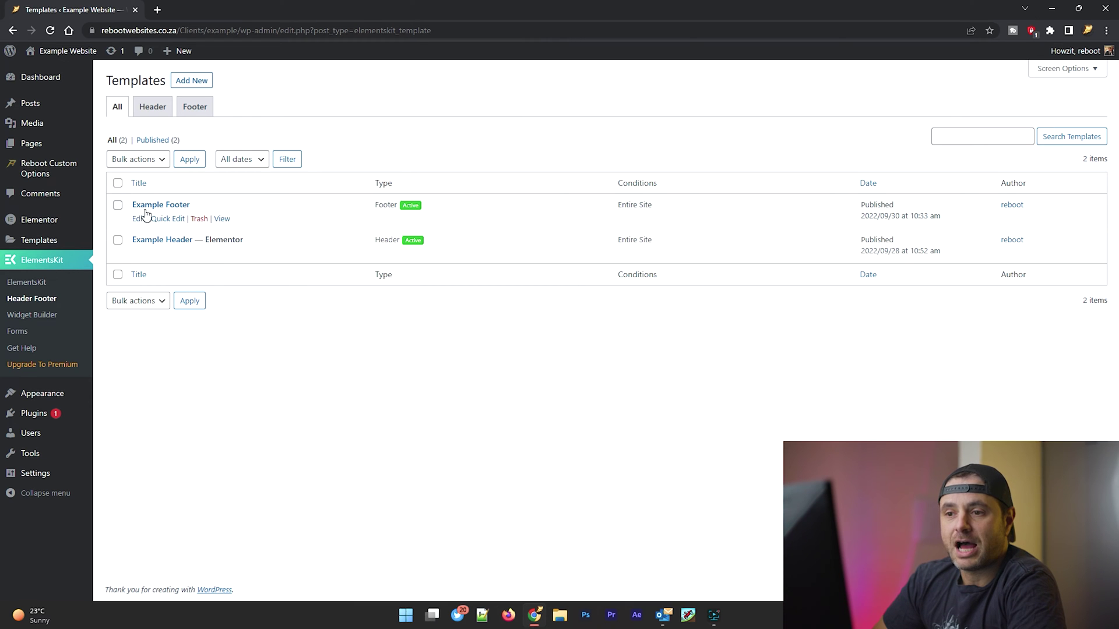
pyautogui.click(138, 219)
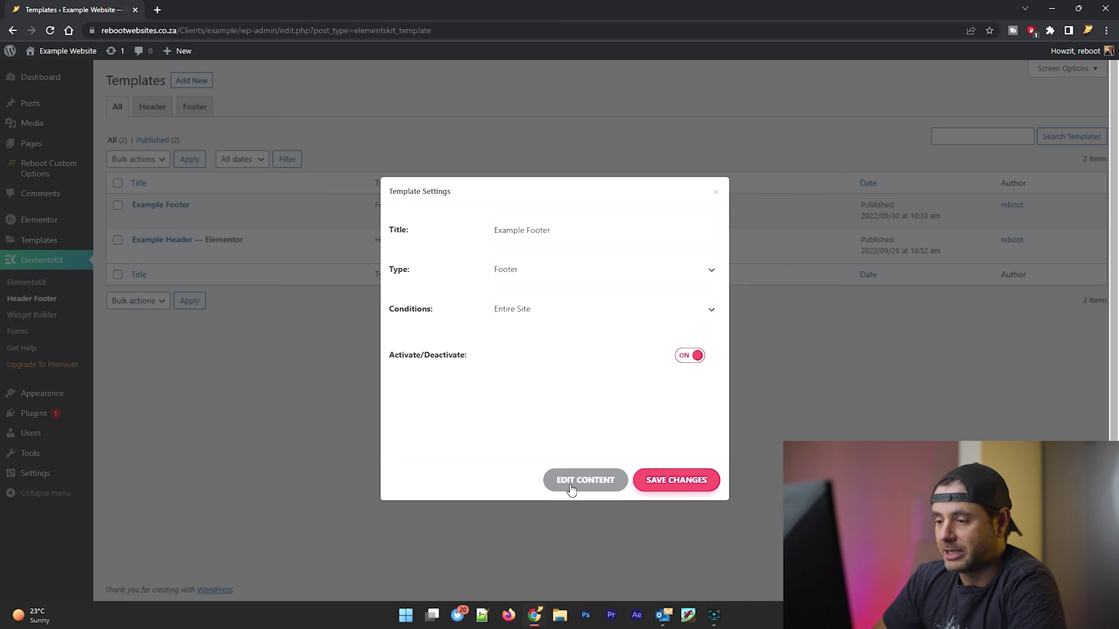
pyautogui.click(571, 488)
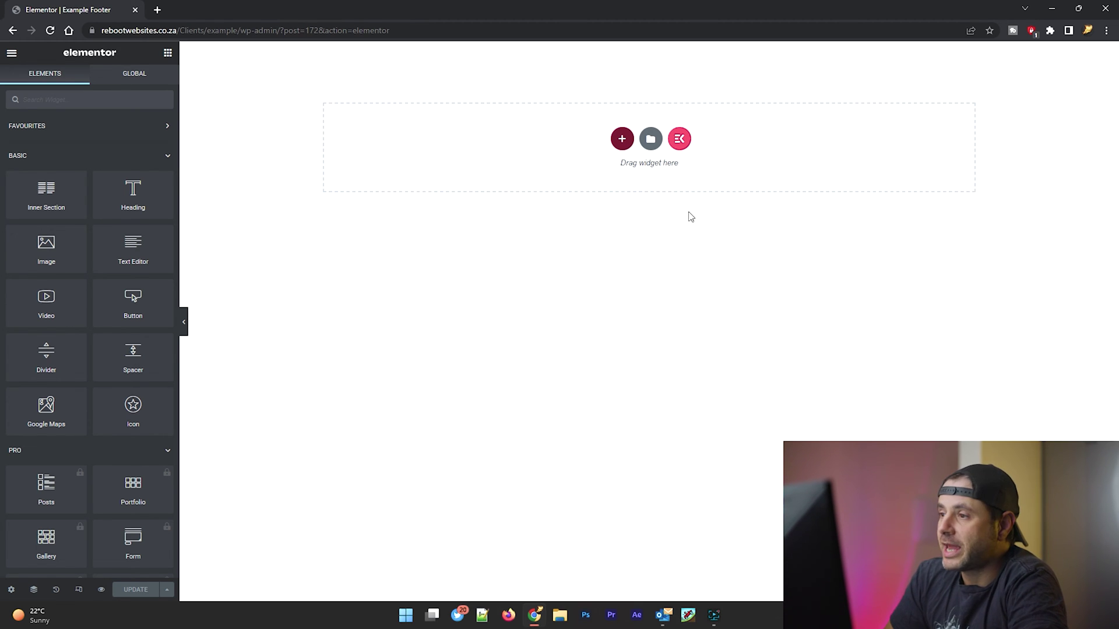
# - Browse the Footer category of the ElementsKit section library and preview the Footer – Section 2 design without inserting it
pyautogui.click(677, 141)
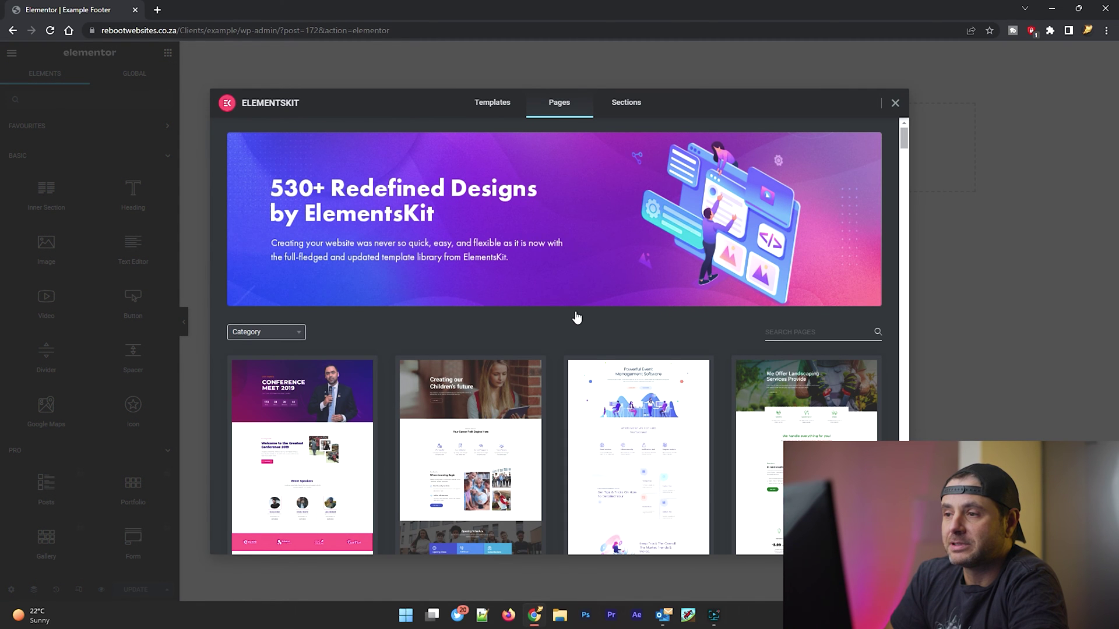
pyautogui.click(237, 332)
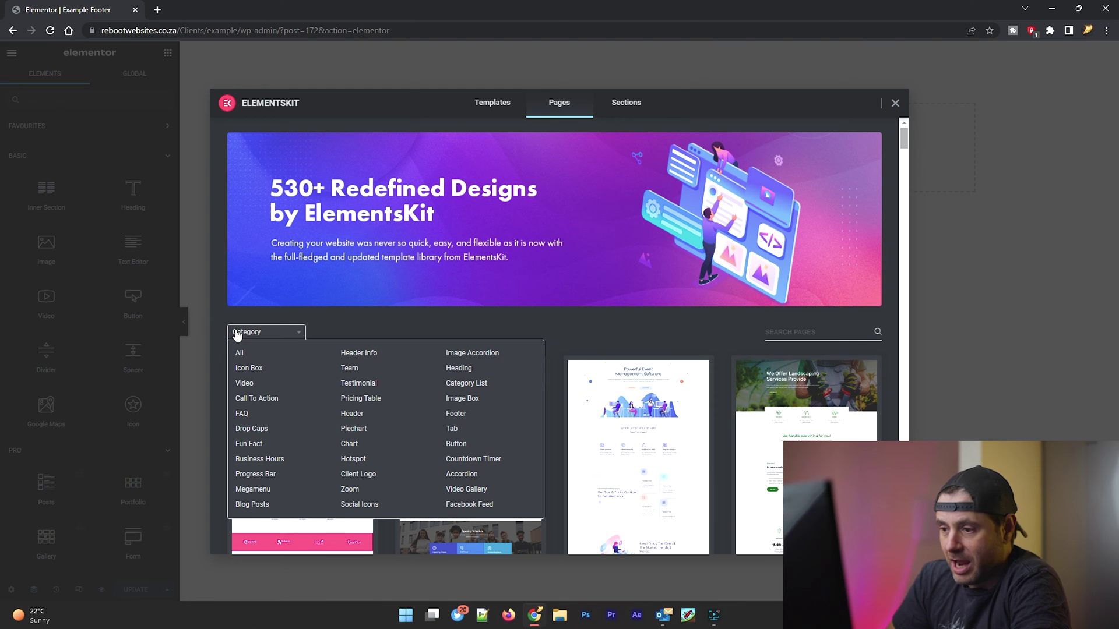
pyautogui.click(456, 414)
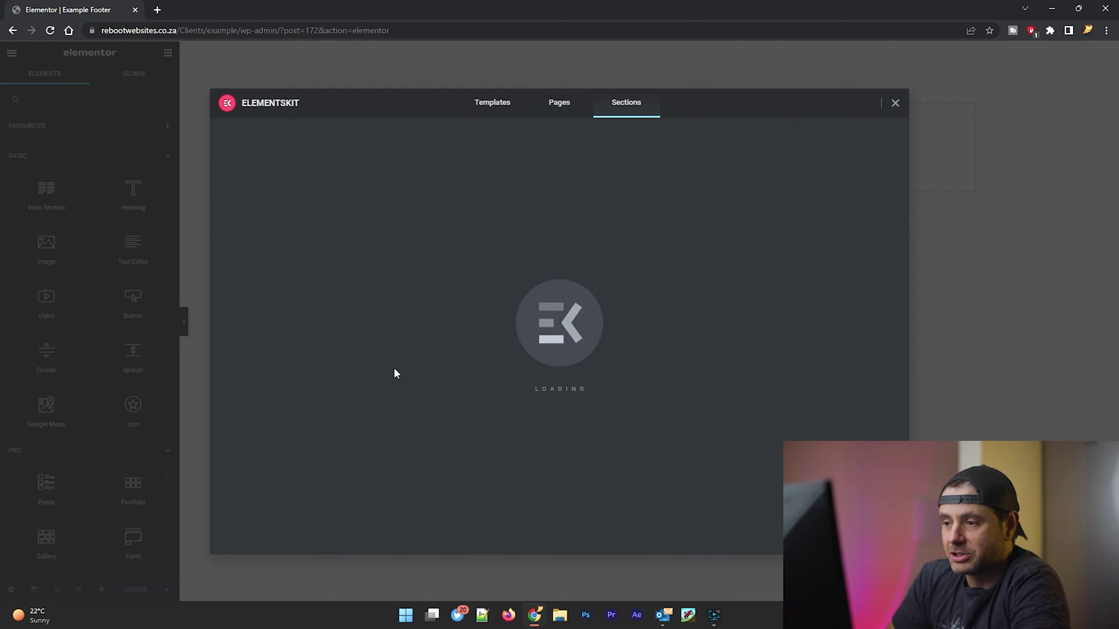
pyautogui.scroll(-4, 394, 373)
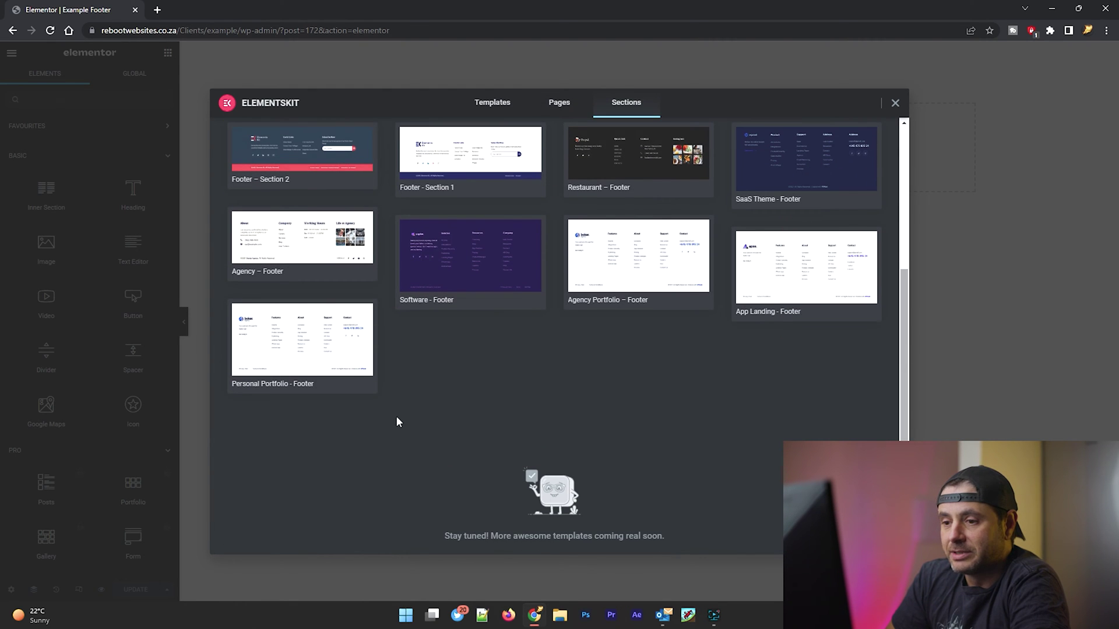
pyautogui.scroll(2, 513, 373)
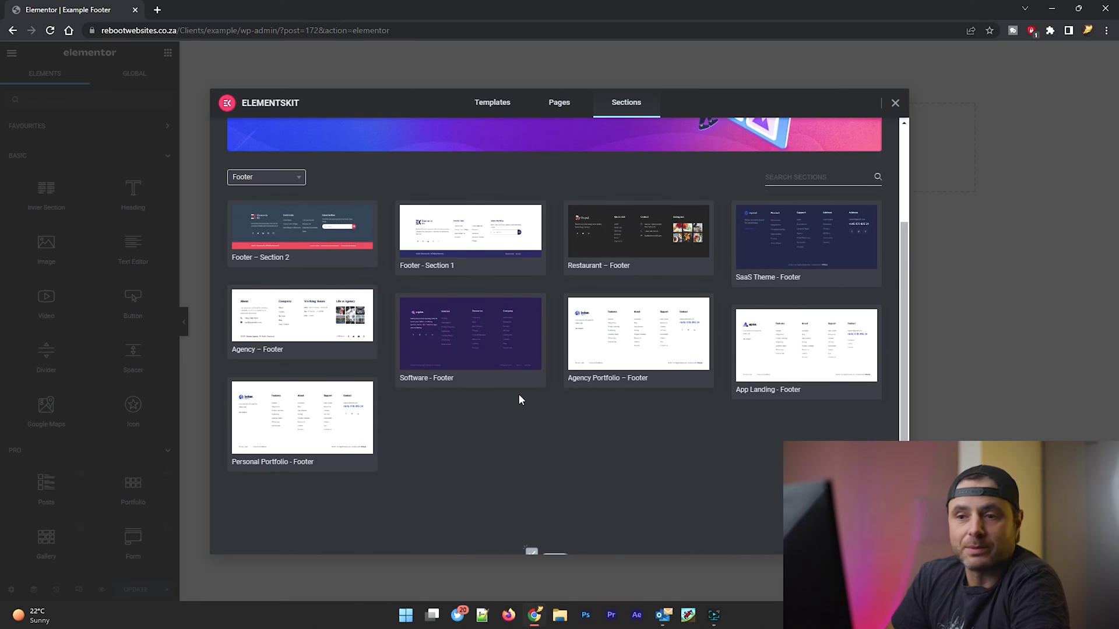
pyautogui.scroll(2, 600, 457)
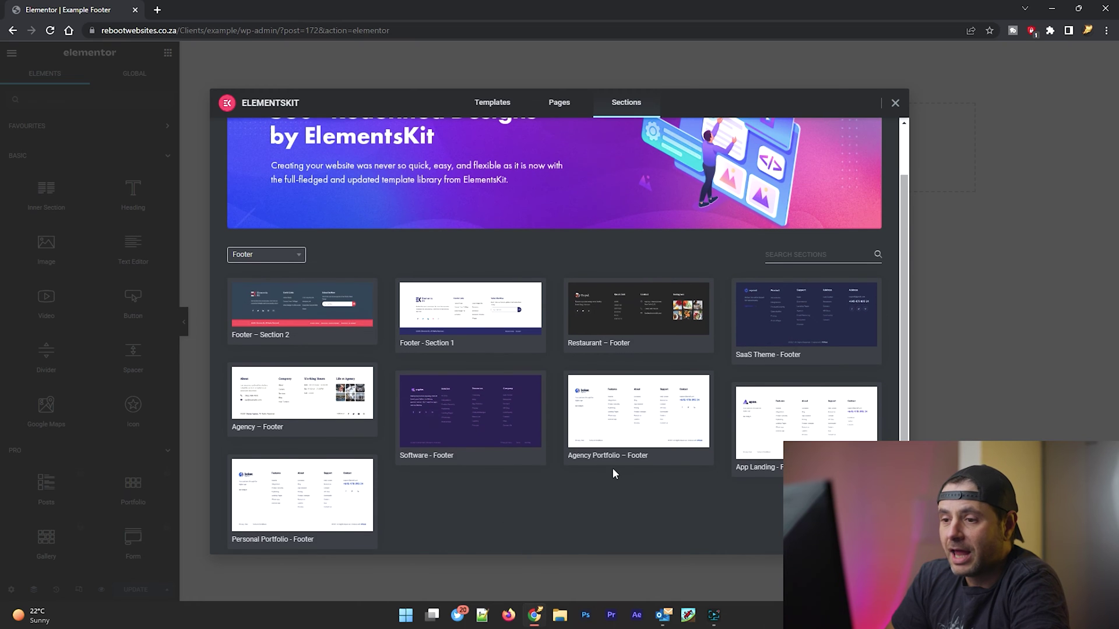
pyautogui.click(489, 442)
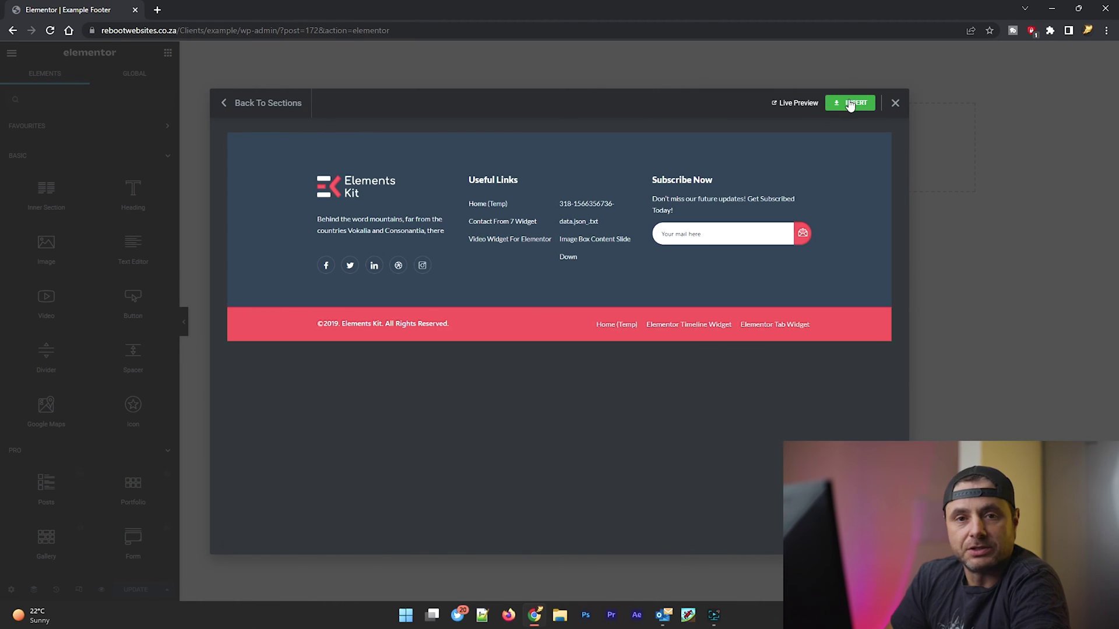
pyautogui.click(896, 103)
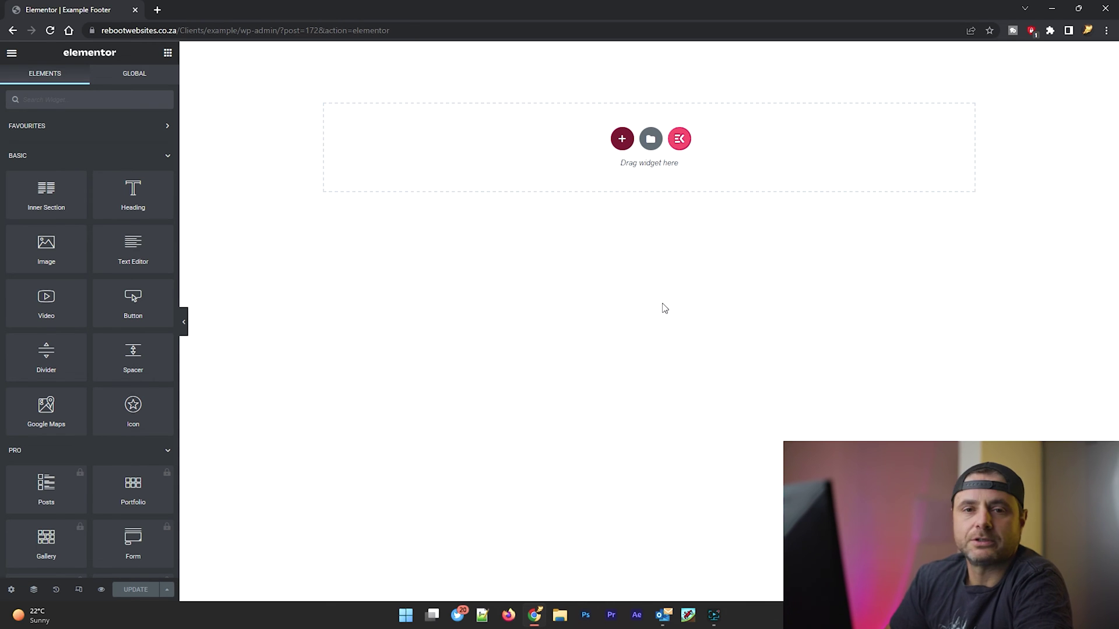
# - Add a single-column section with its content width set to Full Width and its HTML tag set to footer
pyautogui.click(622, 145)
pyautogui.click(507, 168)
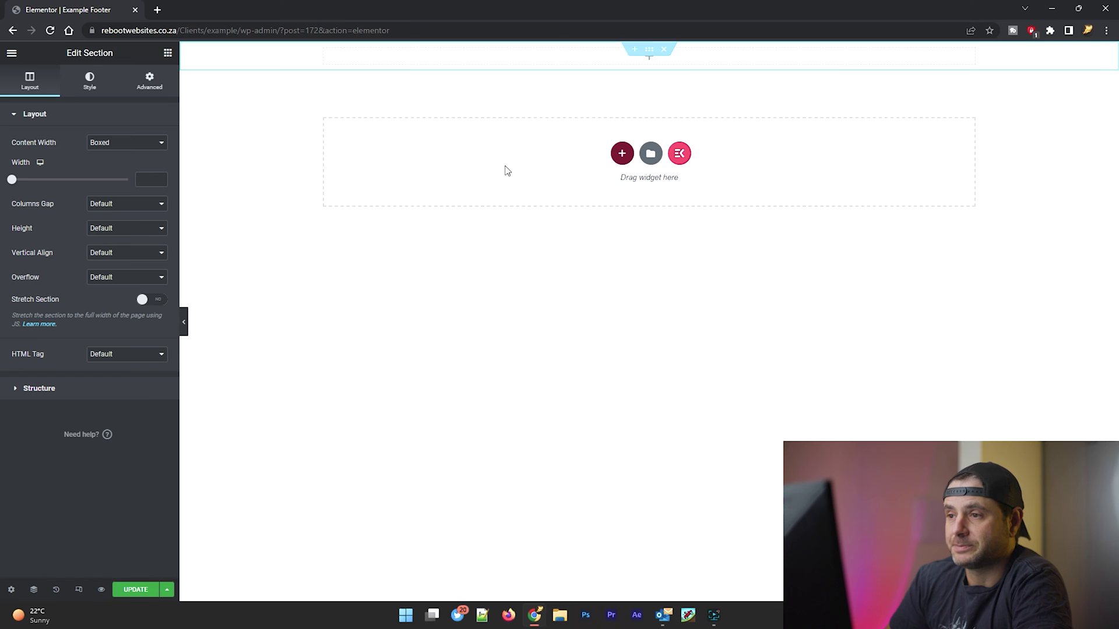
pyautogui.click(125, 143)
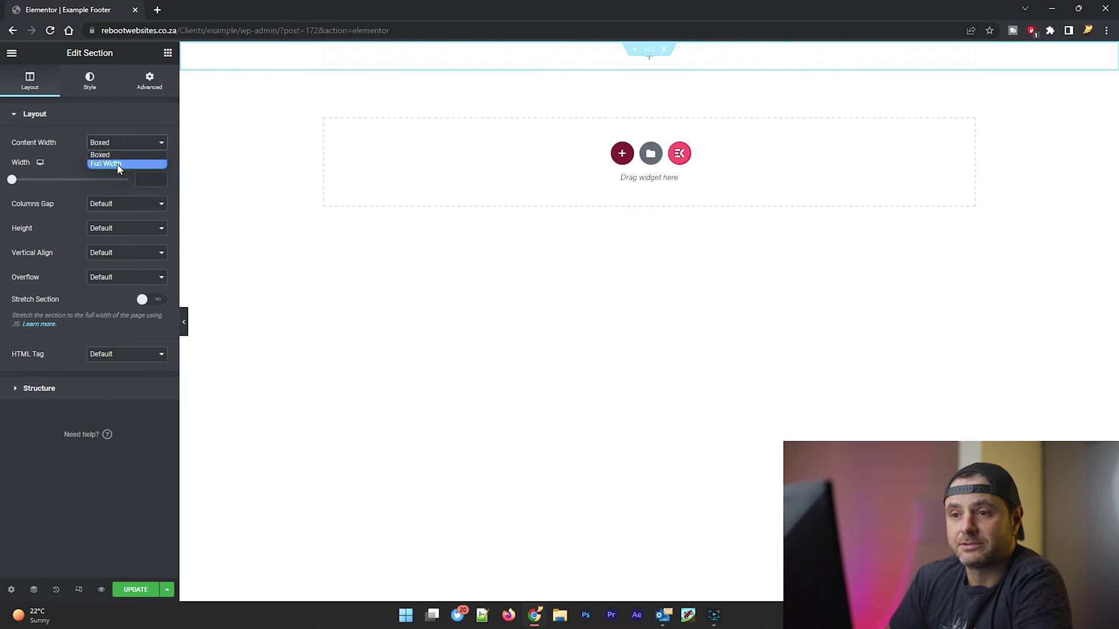
pyautogui.click(115, 162)
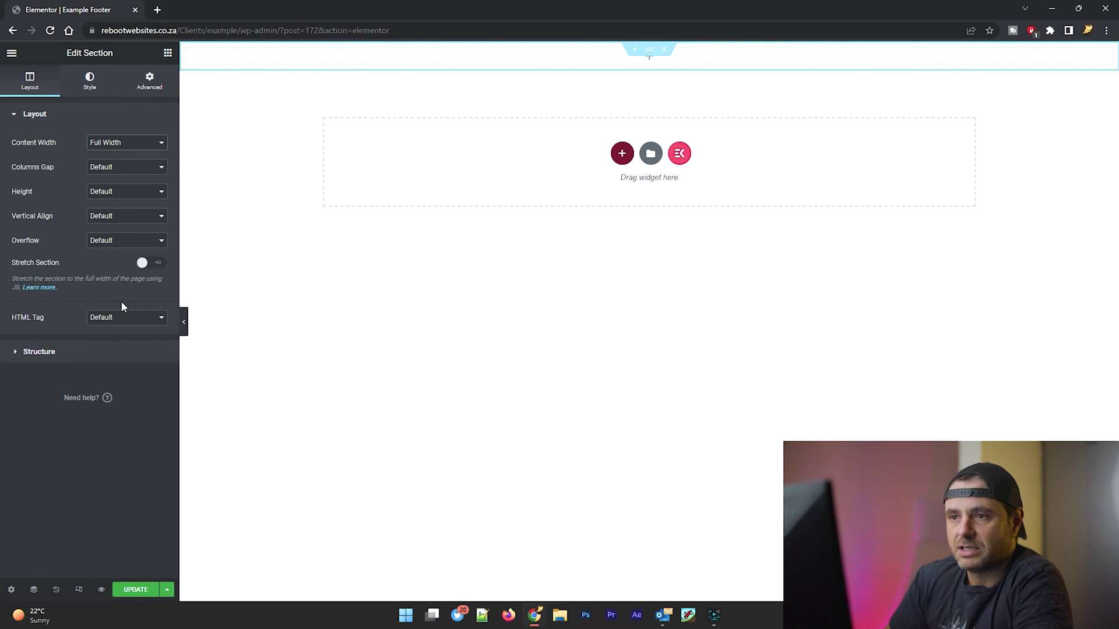
pyautogui.click(95, 319)
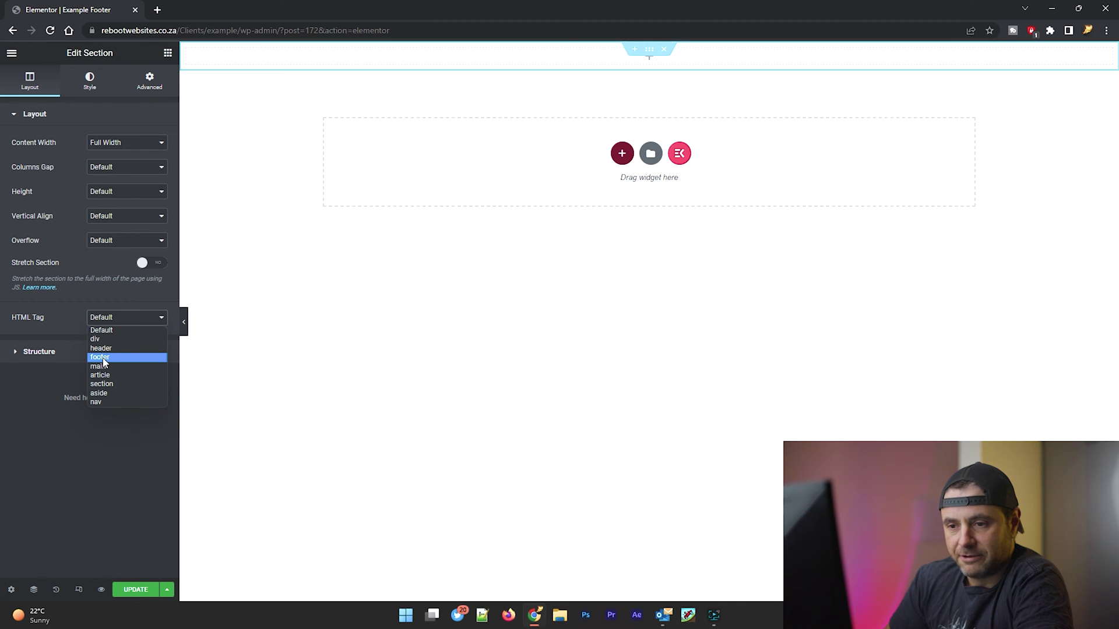
pyautogui.click(103, 358)
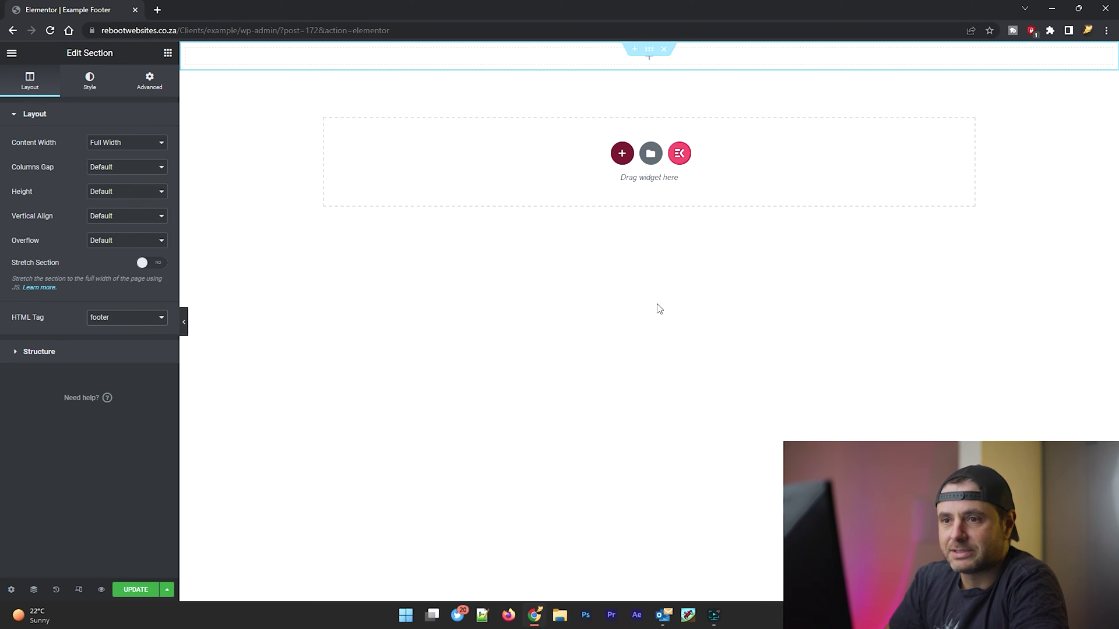
# - Add a centre-aligned heading reading "Keep In Touch" to the footer section
pyautogui.click(167, 55)
pyautogui.moveTo(123, 198); pyautogui.dragTo(578, 55)
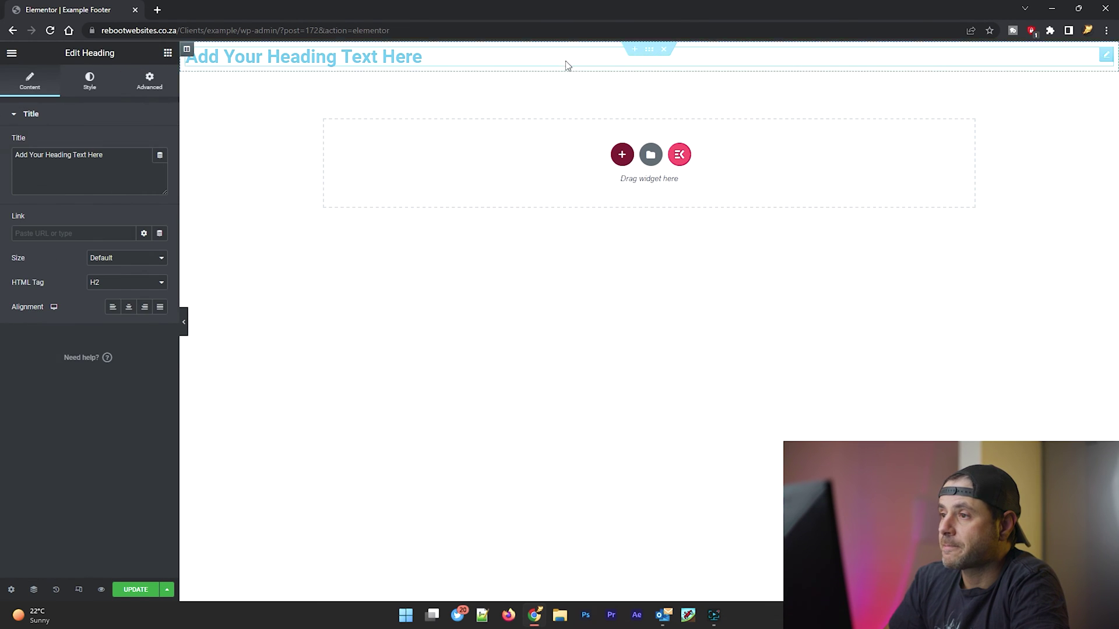
pyautogui.click(128, 307)
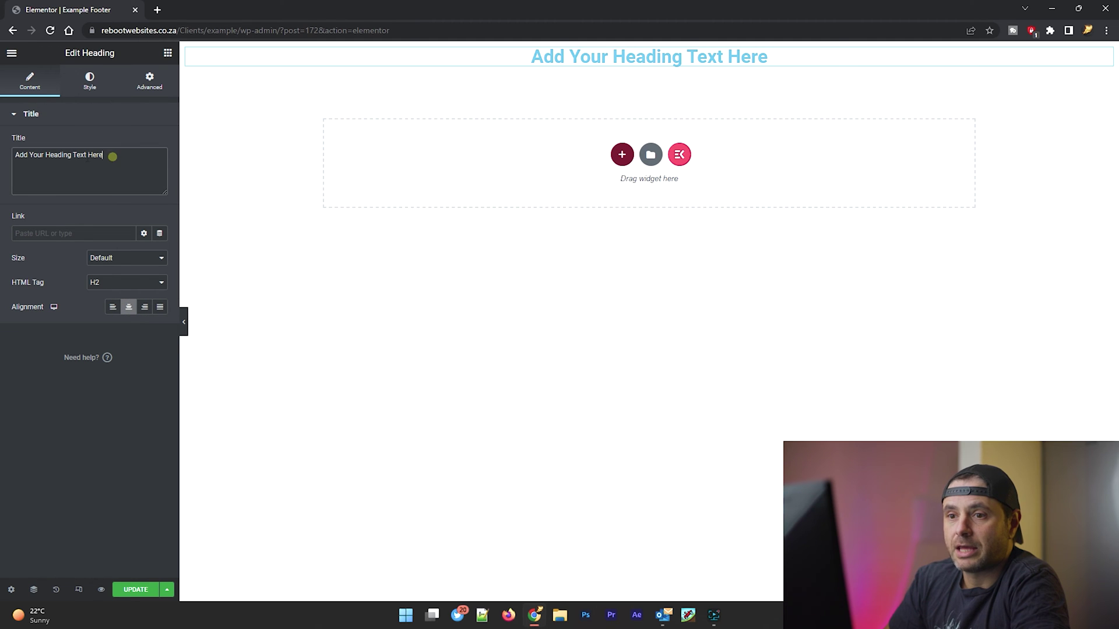
pyautogui.tripleClick(113, 156)
pyautogui.write('Ke')
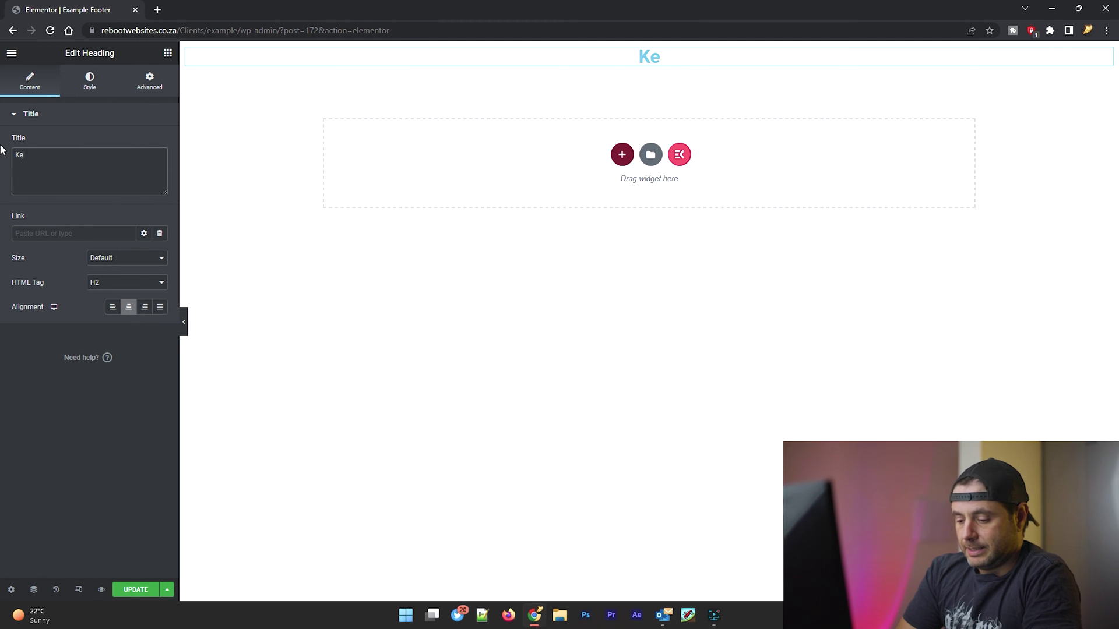
pyautogui.write('ep In ')
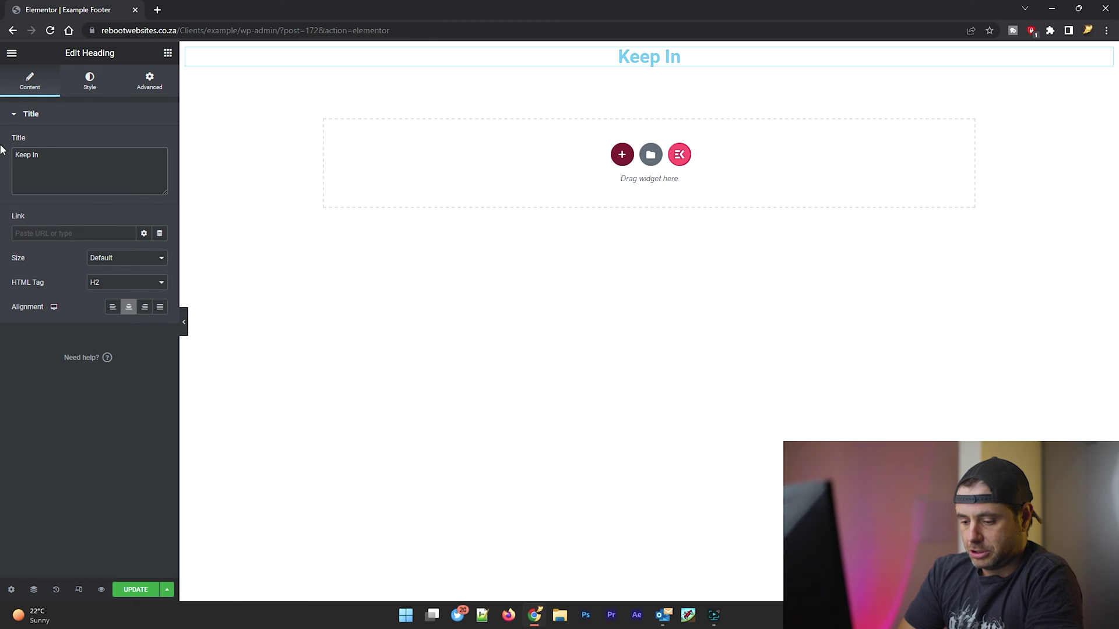
pyautogui.write('Touch')
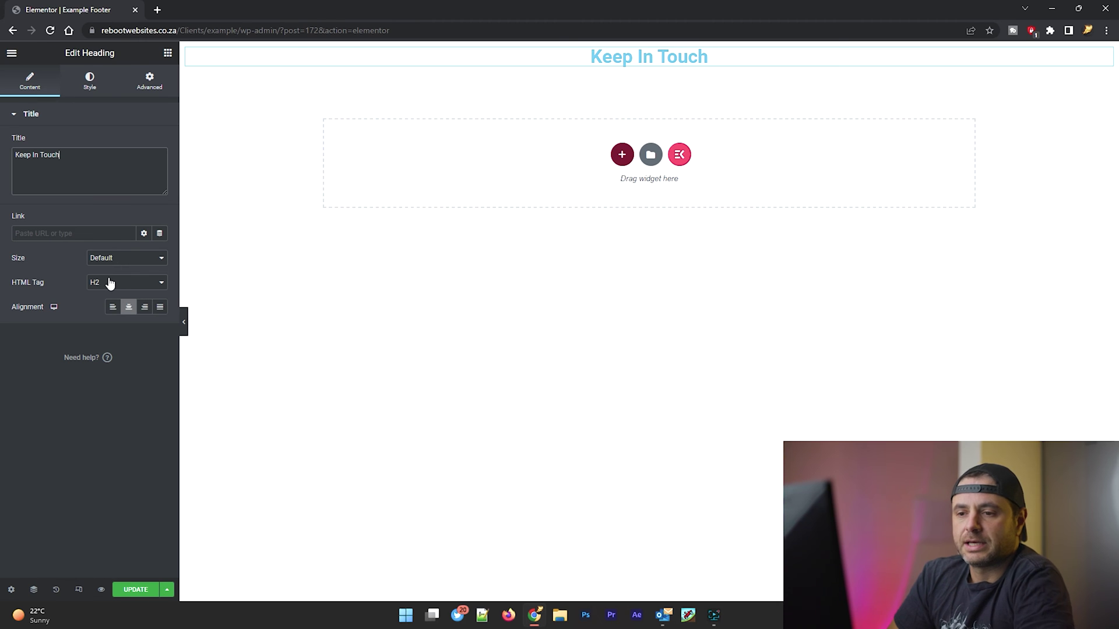
# - Set the heading's text colour to near-black #0C0C0C
pyautogui.click(78, 81)
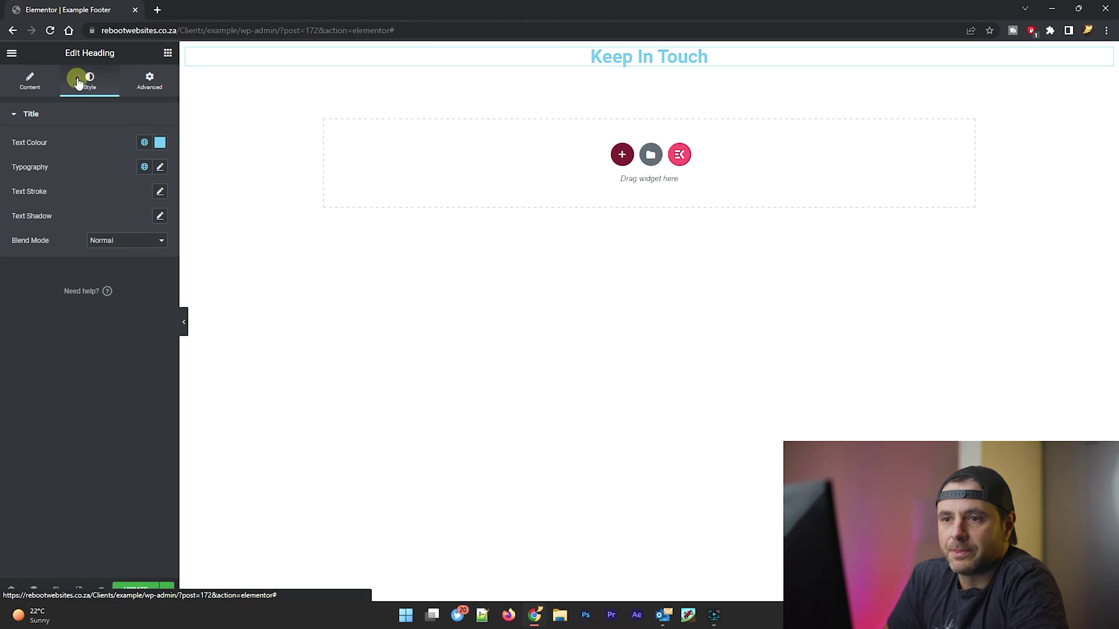
pyautogui.click(160, 142)
pyautogui.click(75, 215)
pyautogui.moveTo(75, 215); pyautogui.dragTo(25, 265)
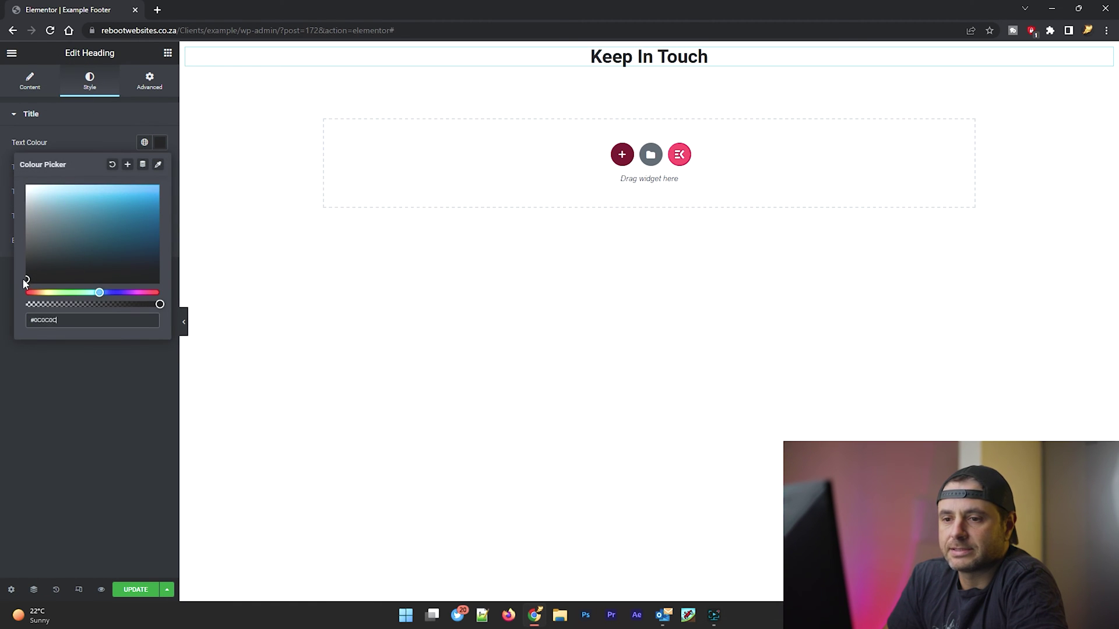
pyautogui.click(78, 128)
pyautogui.click(79, 117)
# - Set the heading's typography to the Lato font family, uppercase transform and weight 400
pyautogui.click(159, 167)
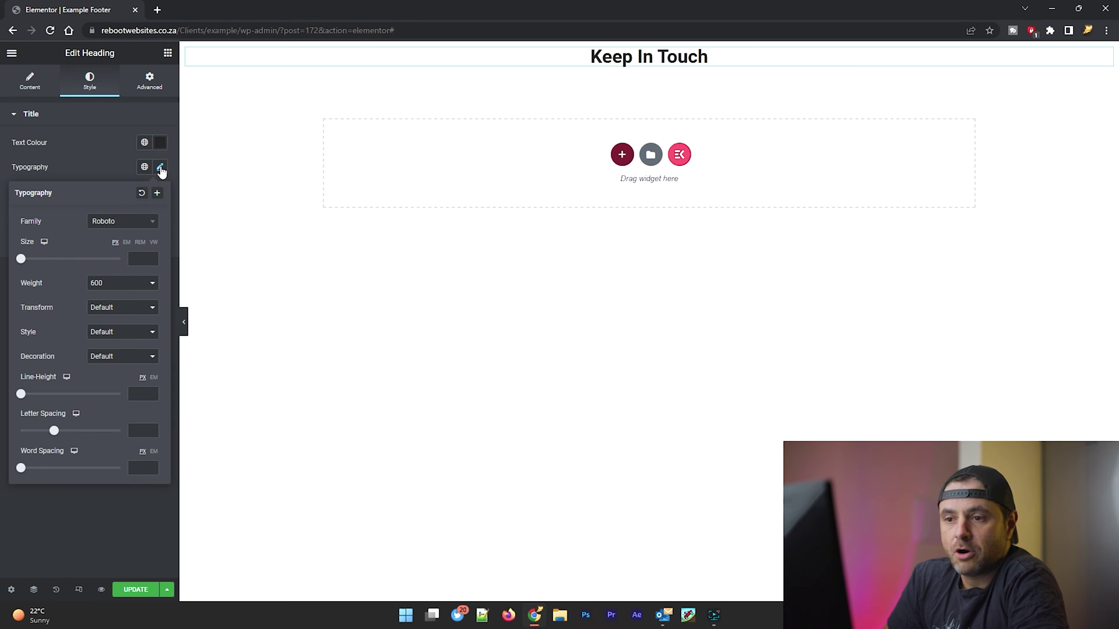
pyautogui.click(129, 222)
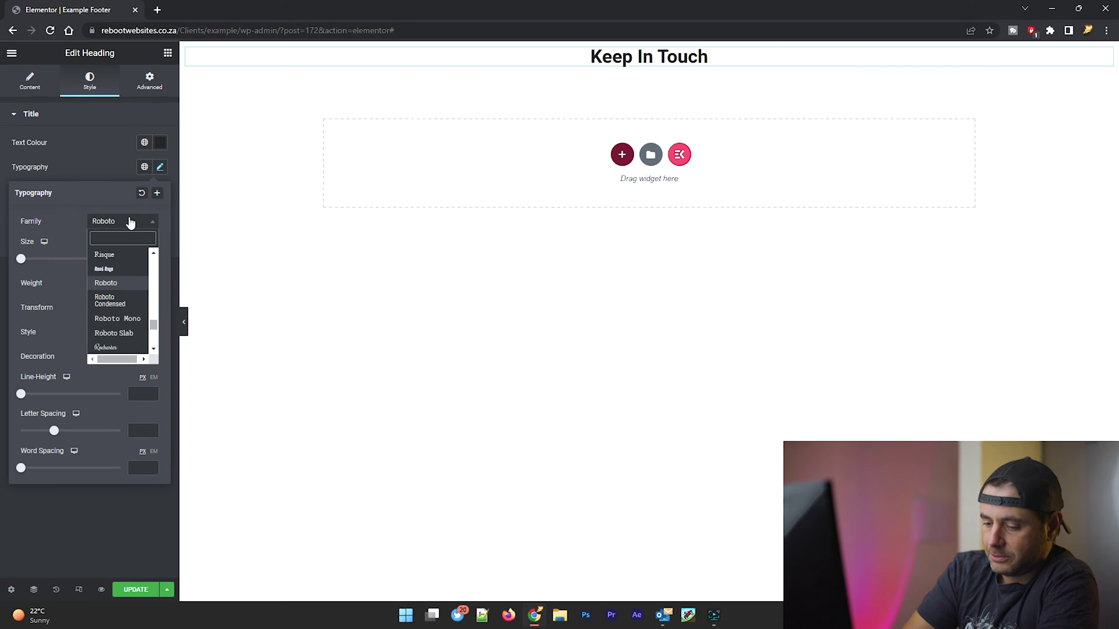
pyautogui.click(99, 264)
pyautogui.click(96, 306)
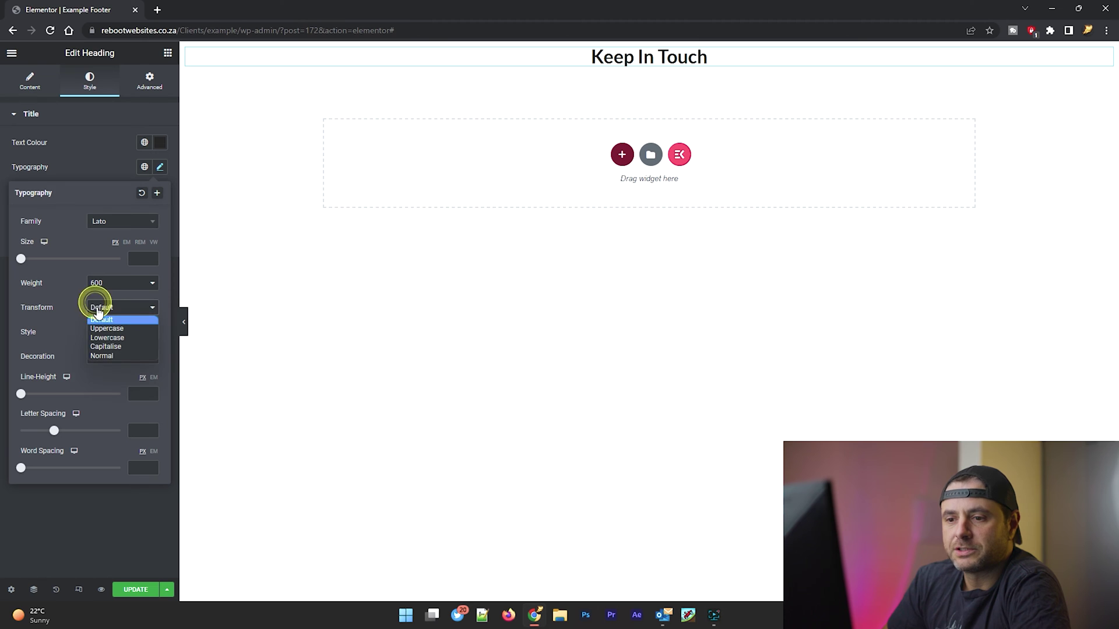
pyautogui.click(100, 328)
pyautogui.click(139, 283)
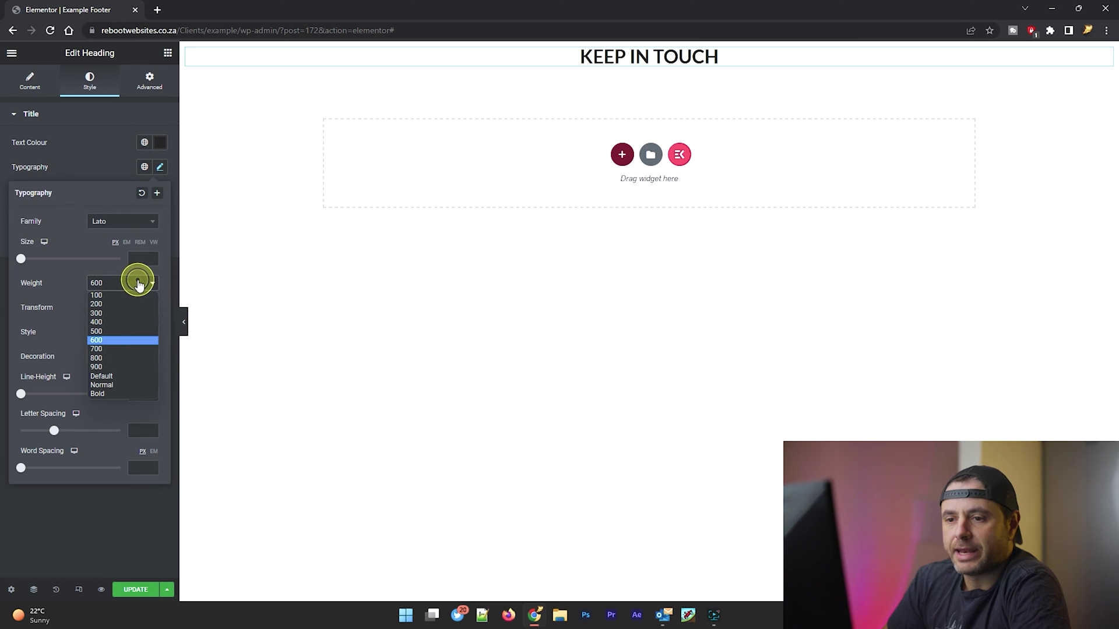
pyautogui.click(103, 323)
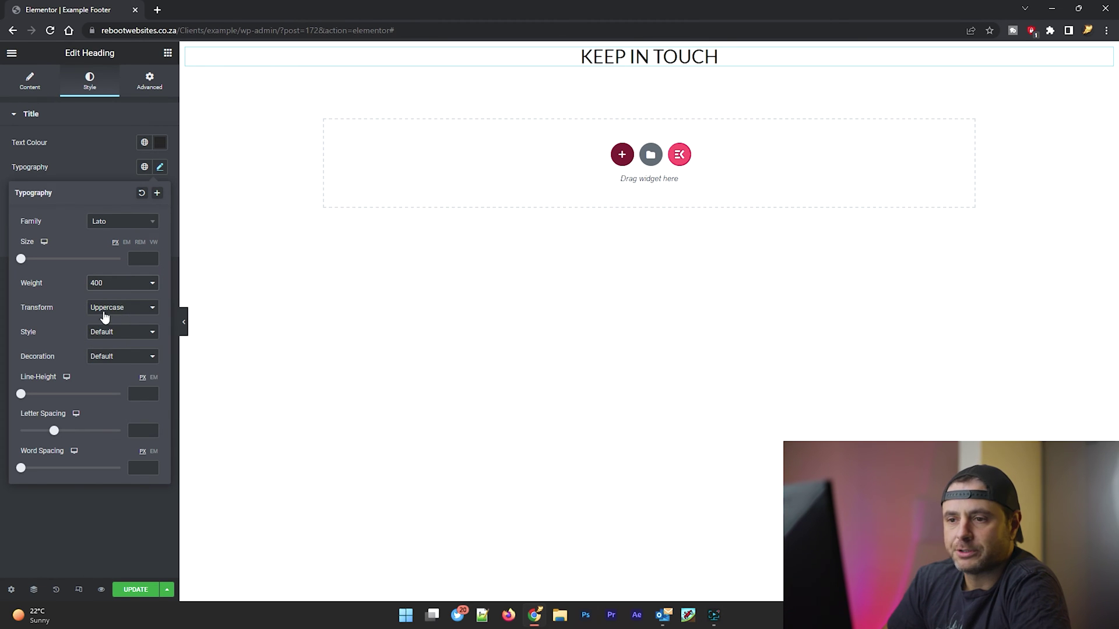
pyautogui.click(95, 159)
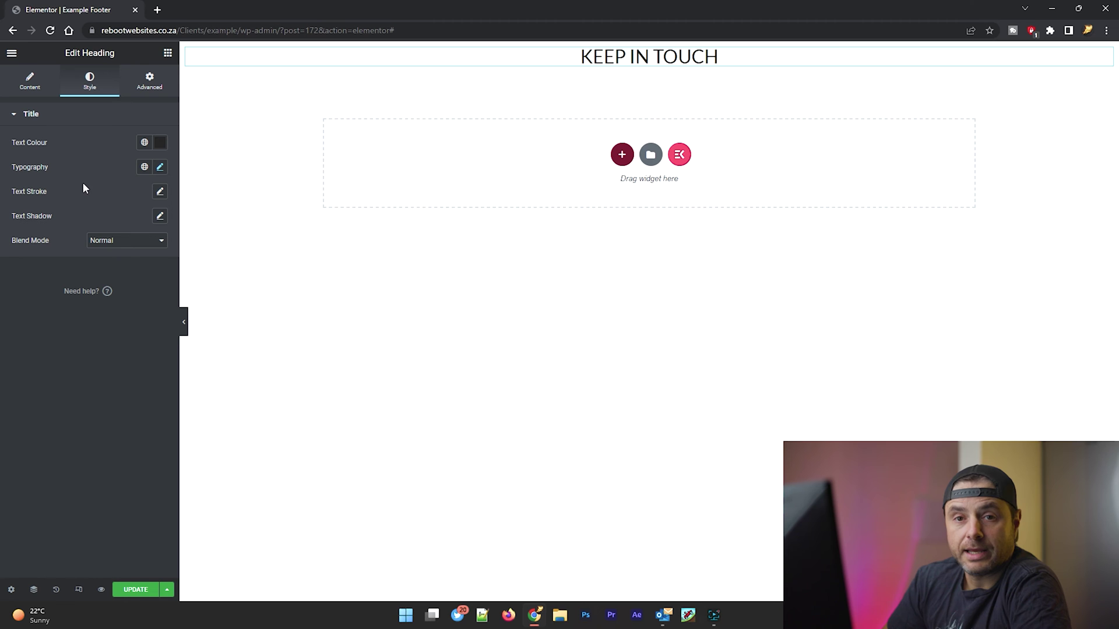
pyautogui.click(166, 53)
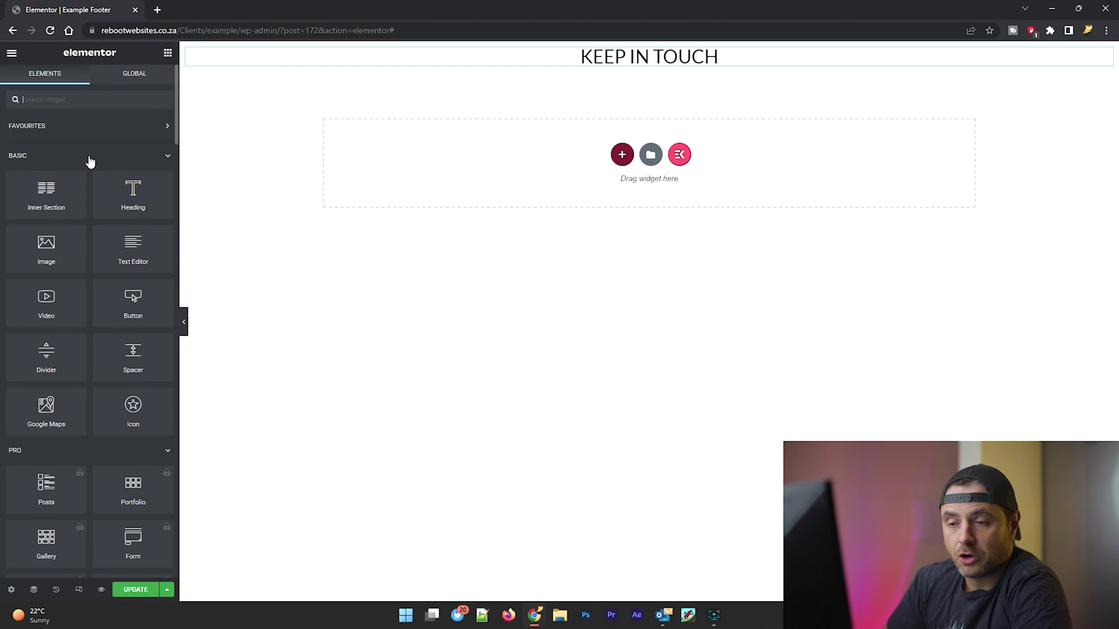
# - Add a Social Icons widget below the heading and give it a fourth item with the YouTube icon
pyautogui.scroll(-20, 90, 161)
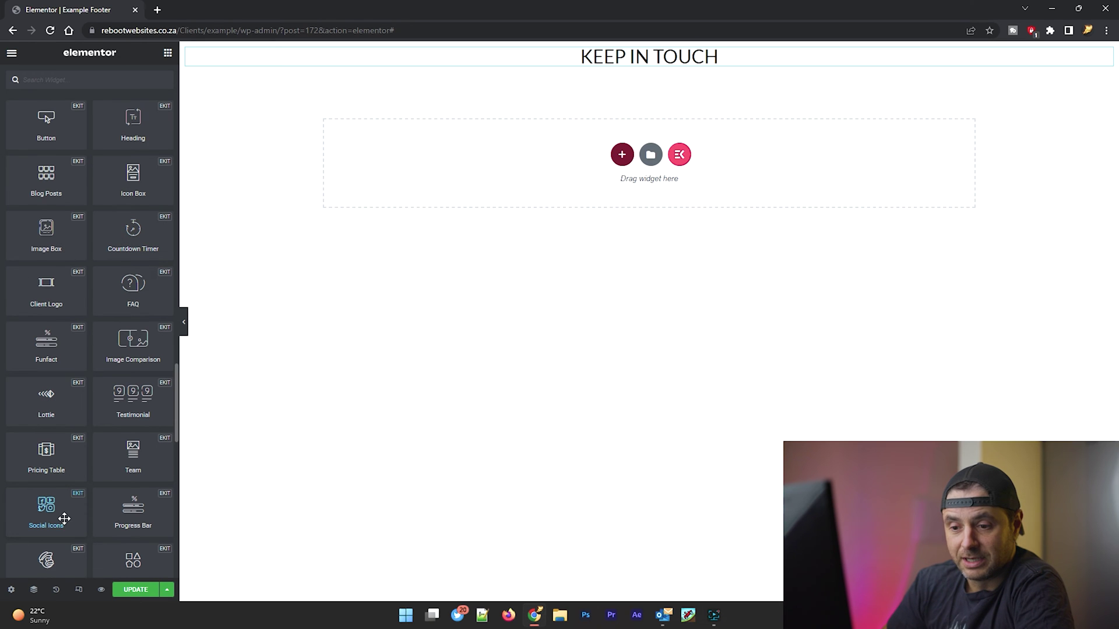
pyautogui.moveTo(44, 513); pyautogui.dragTo(564, 72)
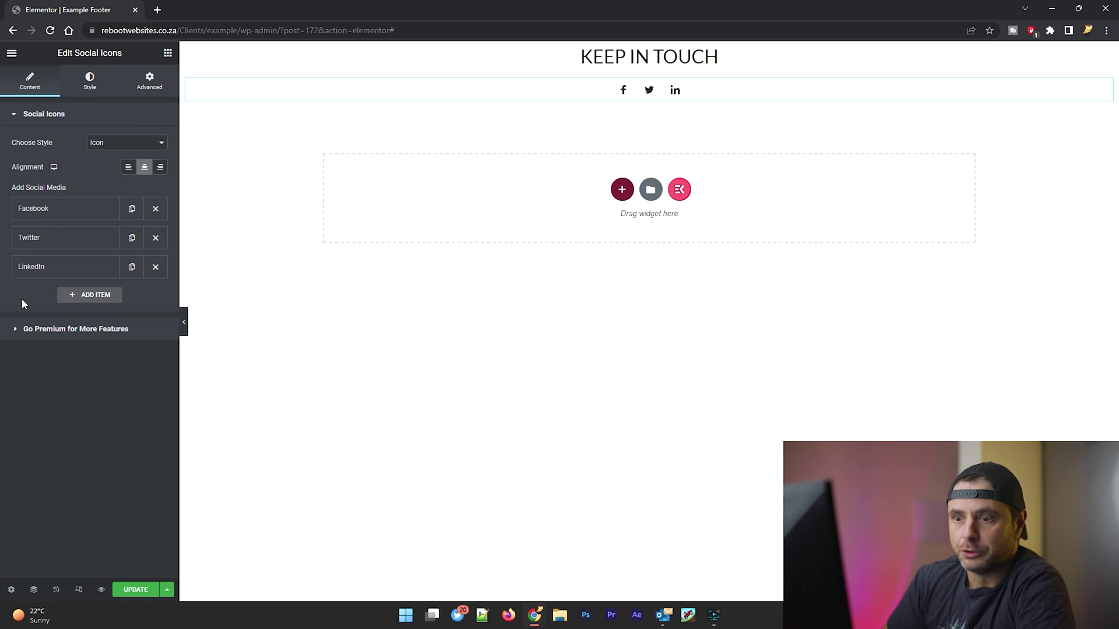
pyautogui.click(85, 298)
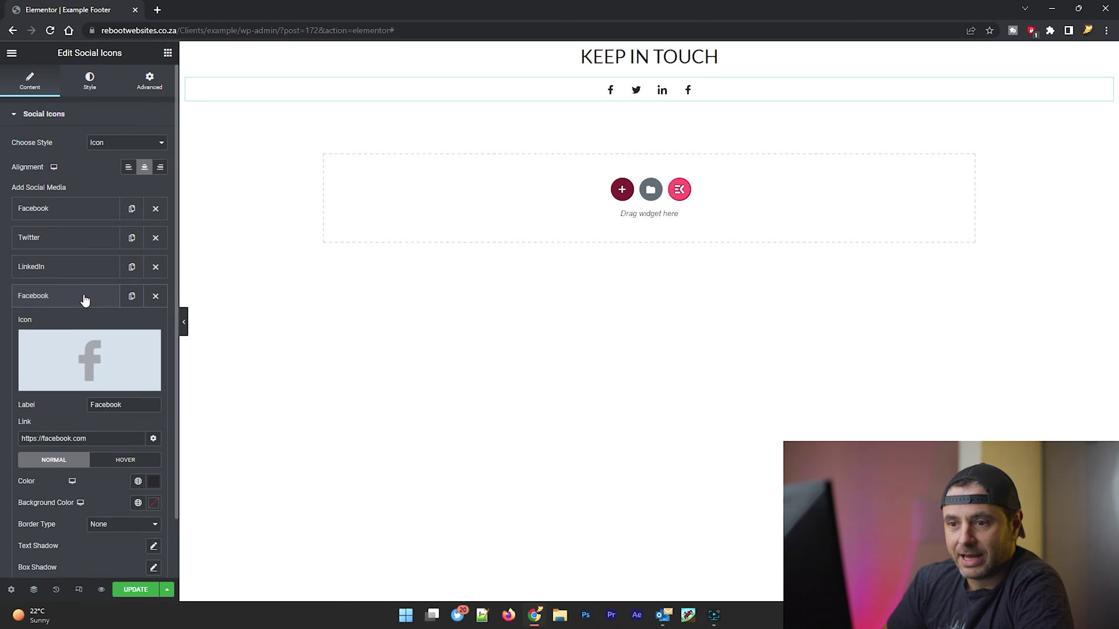
pyautogui.click(58, 354)
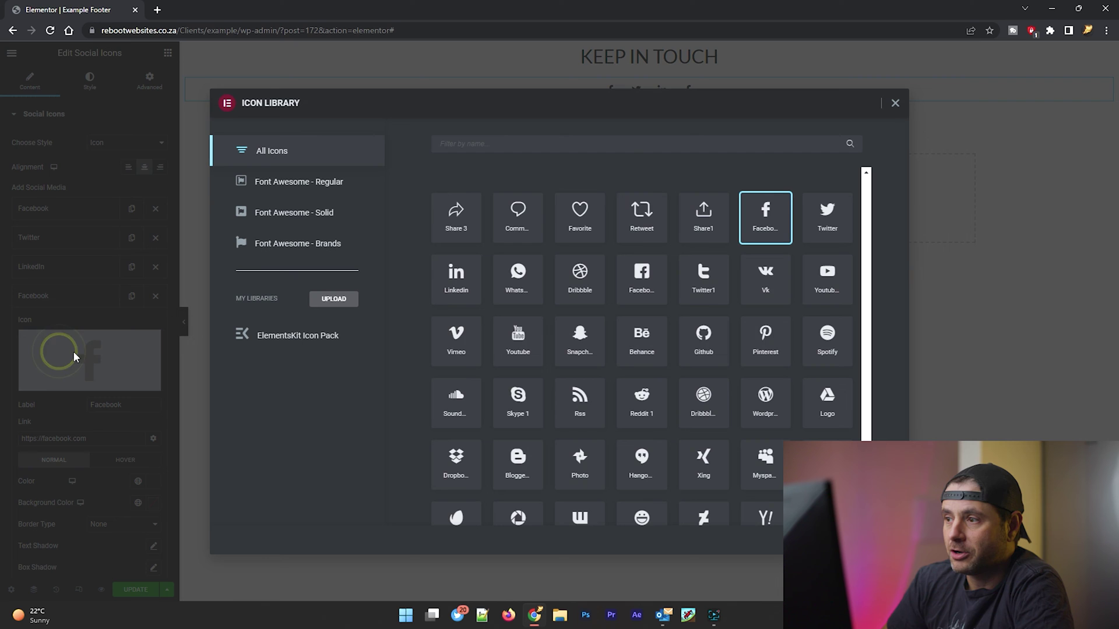
pyautogui.click(550, 149)
pyautogui.write('yout')
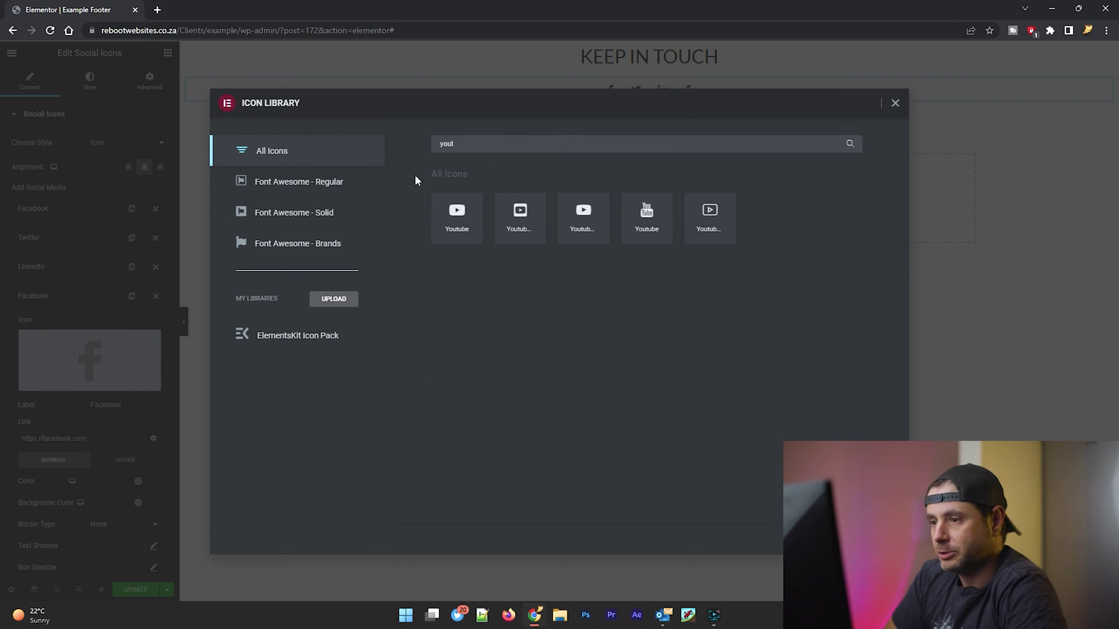
pyautogui.click(461, 224)
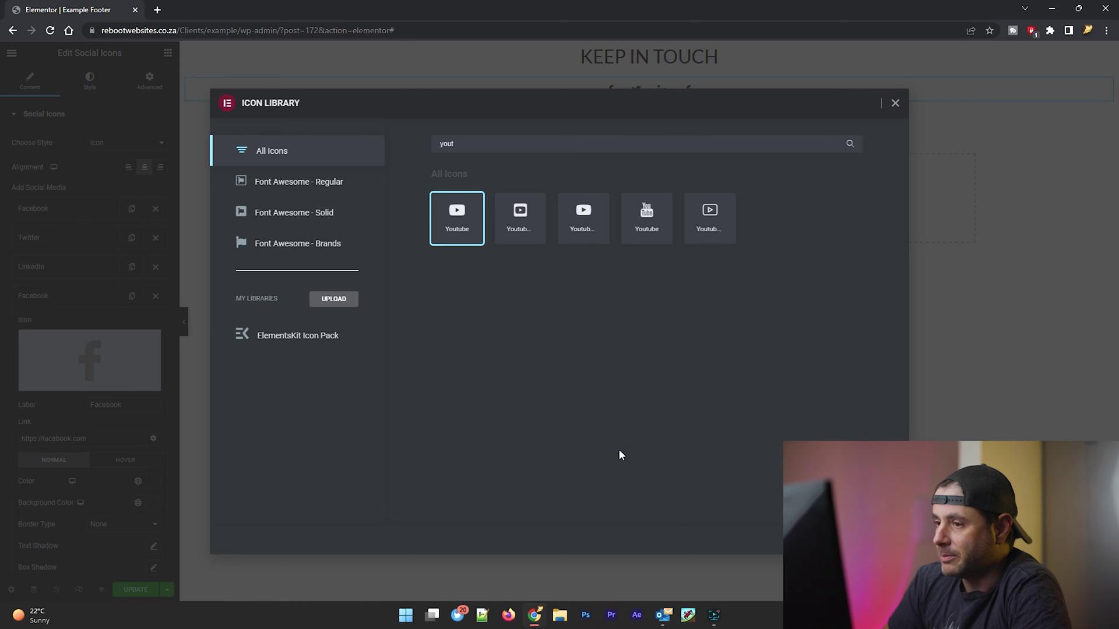
pyautogui.click(867, 531)
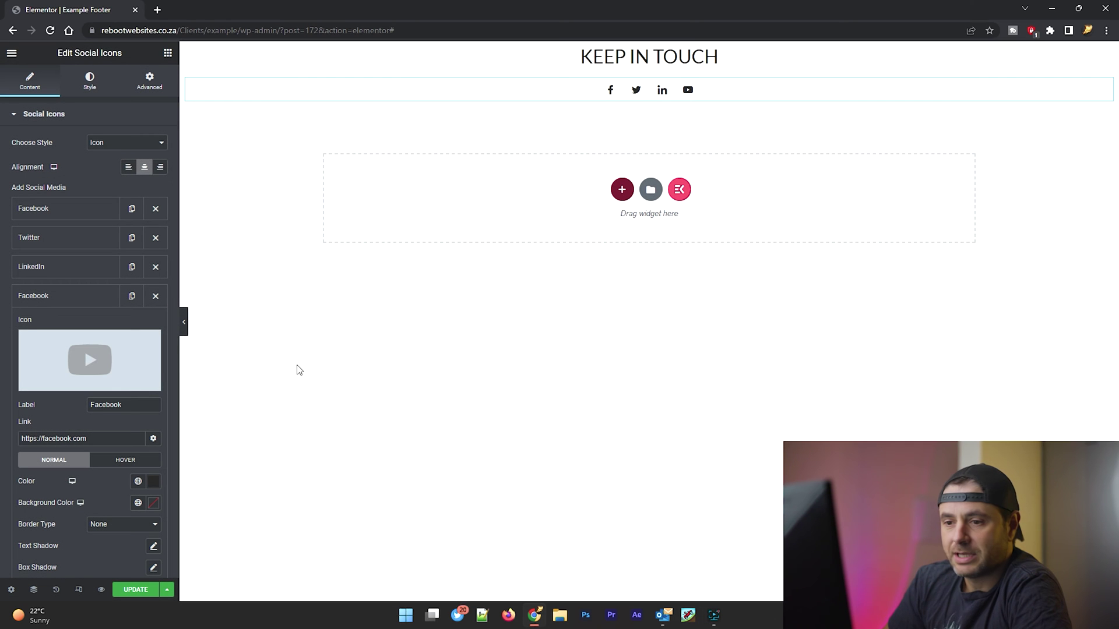
pyautogui.click(46, 438)
pyautogui.moveTo(106, 440); pyautogui.dragTo(43, 438)
pyautogui.write('youtube.com')
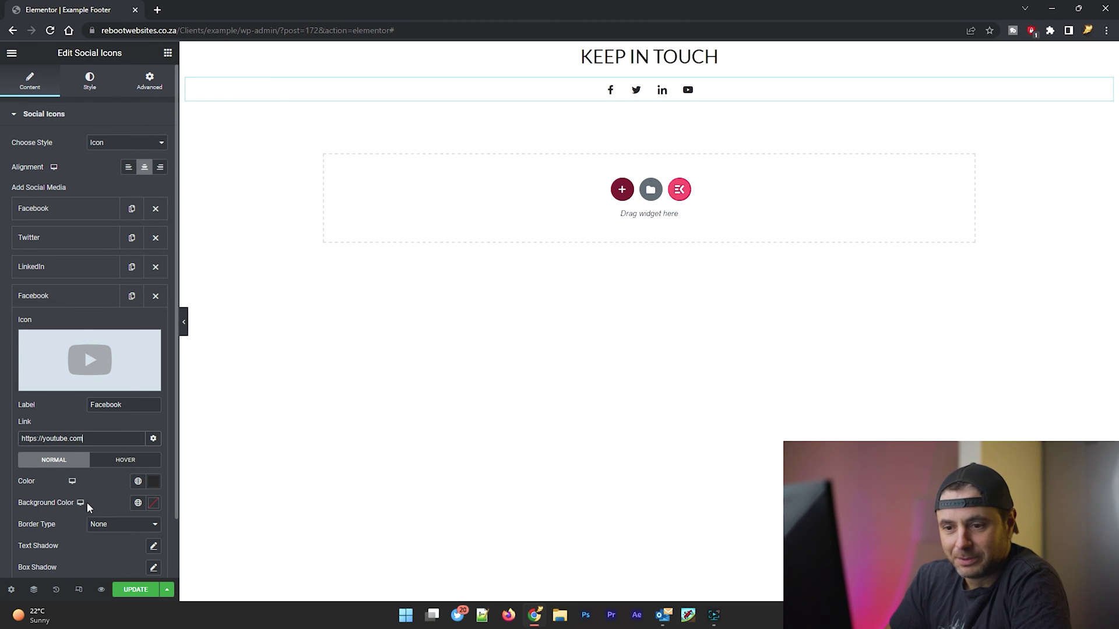
pyautogui.scroll(-1, 86, 502)
pyautogui.click(153, 374)
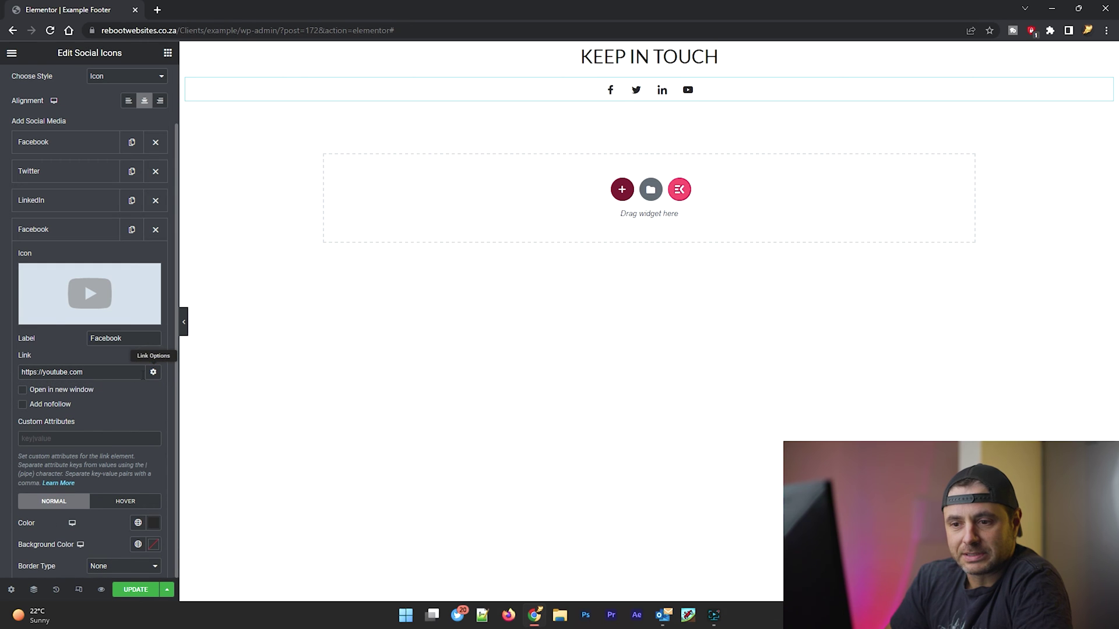
pyautogui.click(59, 394)
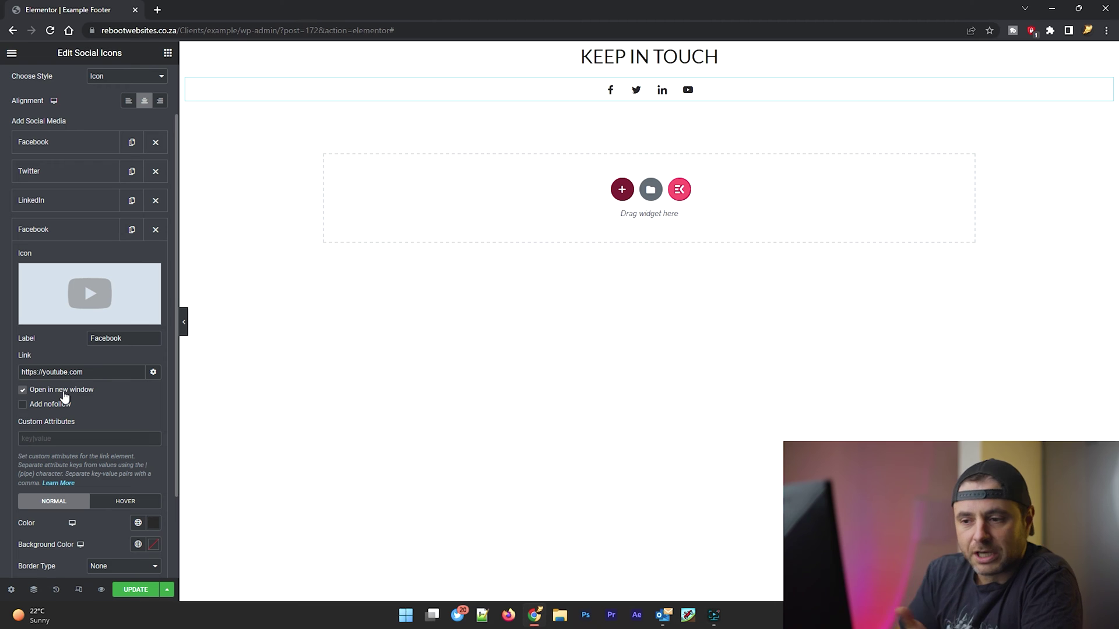
# - Set the YouTube item's hover background to the global Primary colour and label the item "Yotube"
pyautogui.scroll(-2, 65, 397)
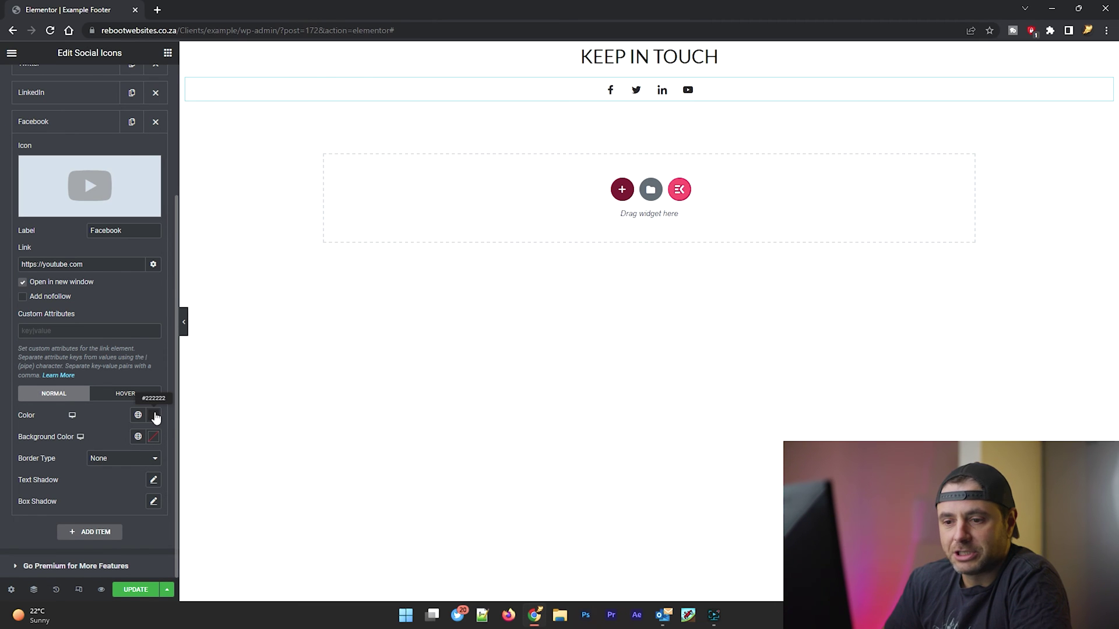
pyautogui.click(115, 396)
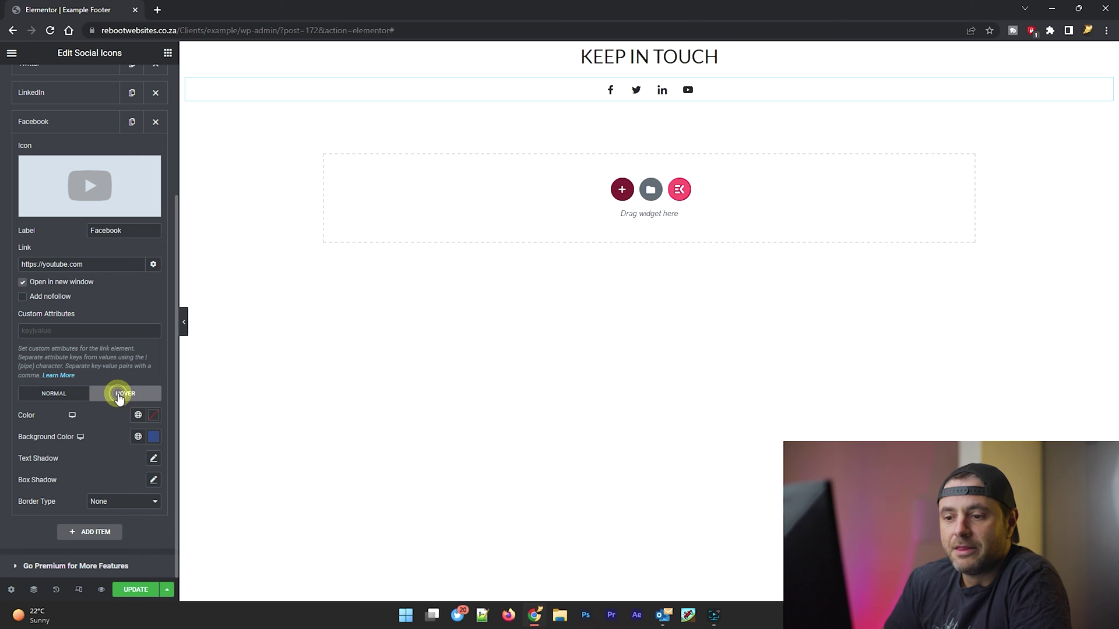
pyautogui.click(138, 437)
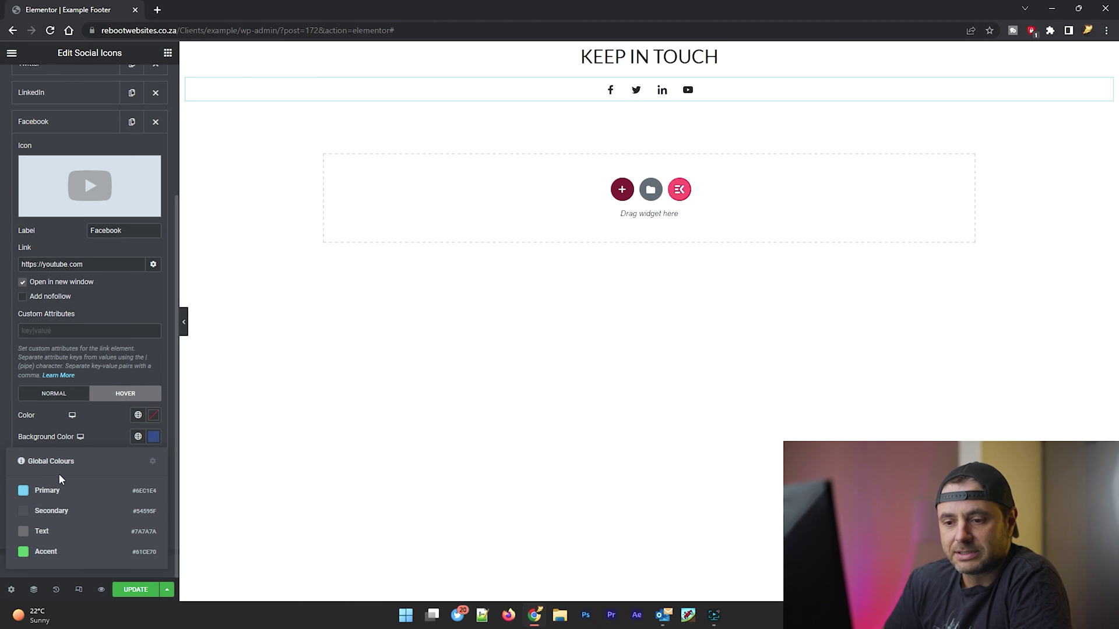
pyautogui.click(54, 496)
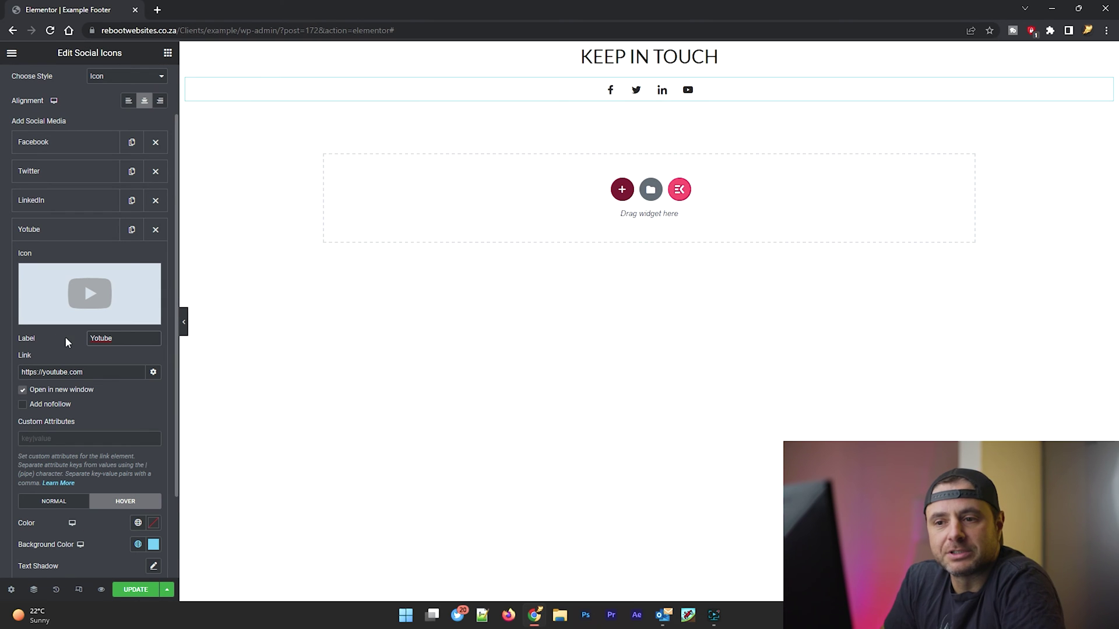
# - Check the LinkedIn item's hover background colour against the global colours
pyautogui.scroll(-2, 66, 344)
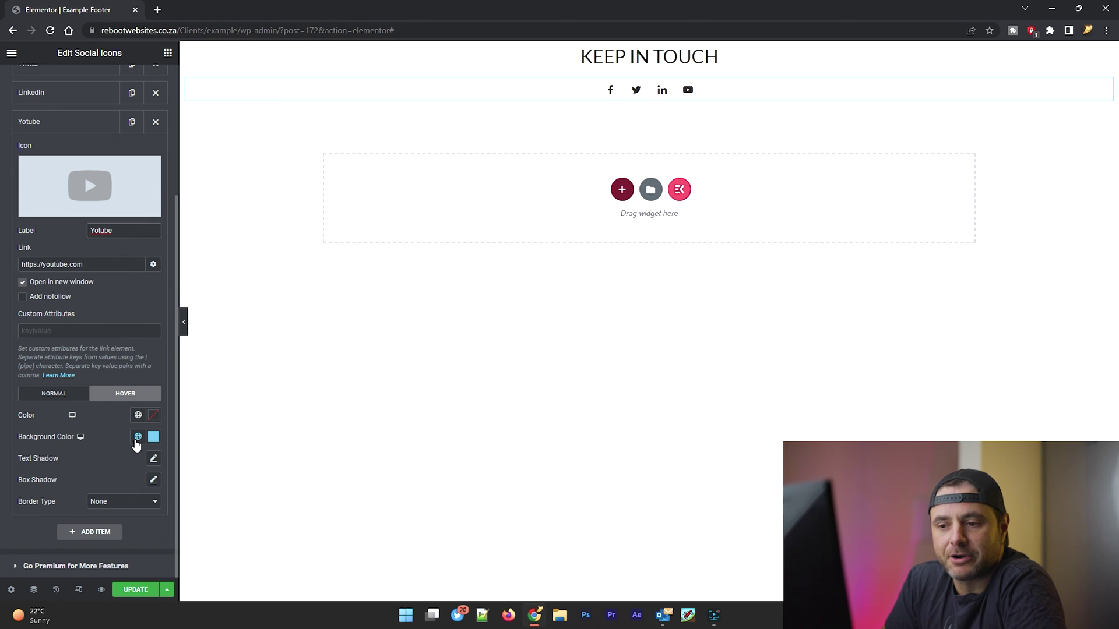
pyautogui.scroll(3, 49, 280)
pyautogui.click(50, 268)
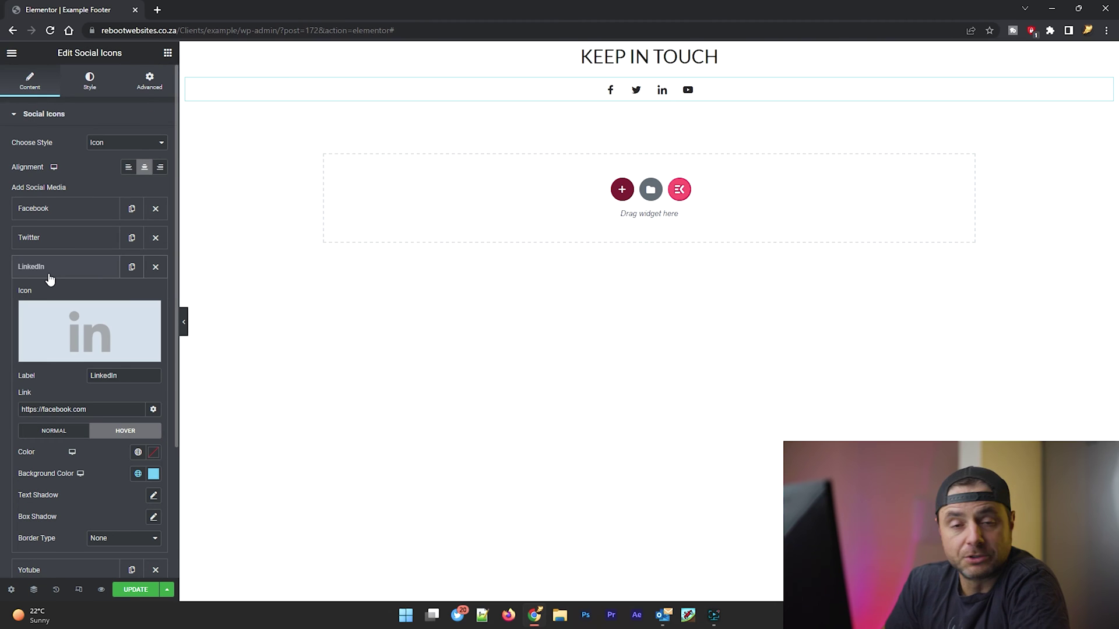
pyautogui.scroll(-1, 68, 294)
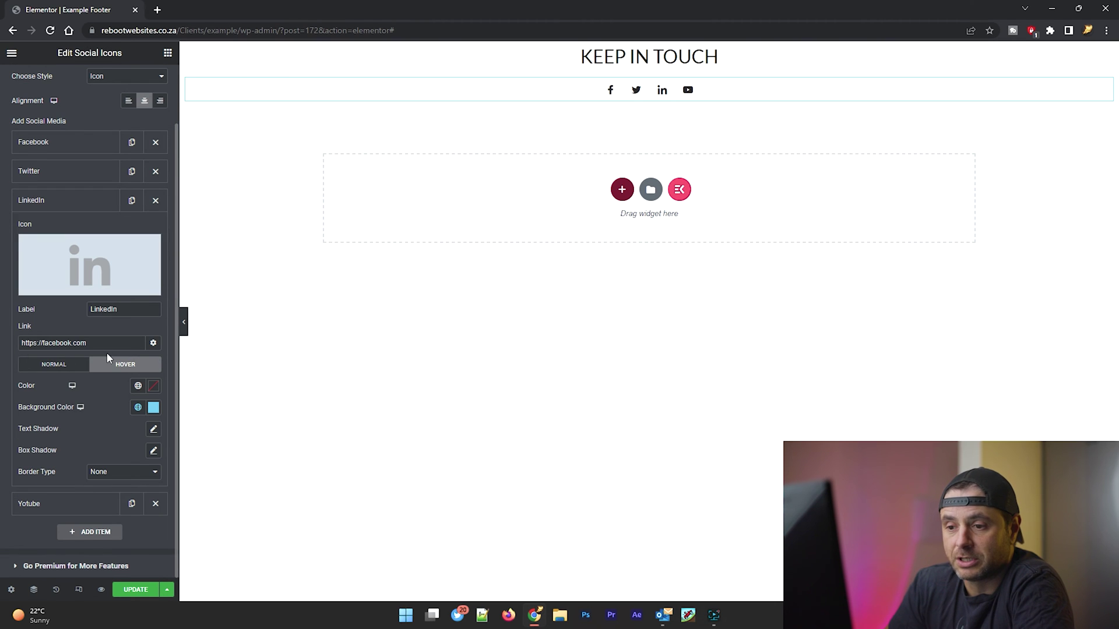
pyautogui.click(138, 407)
pyautogui.click(138, 407)
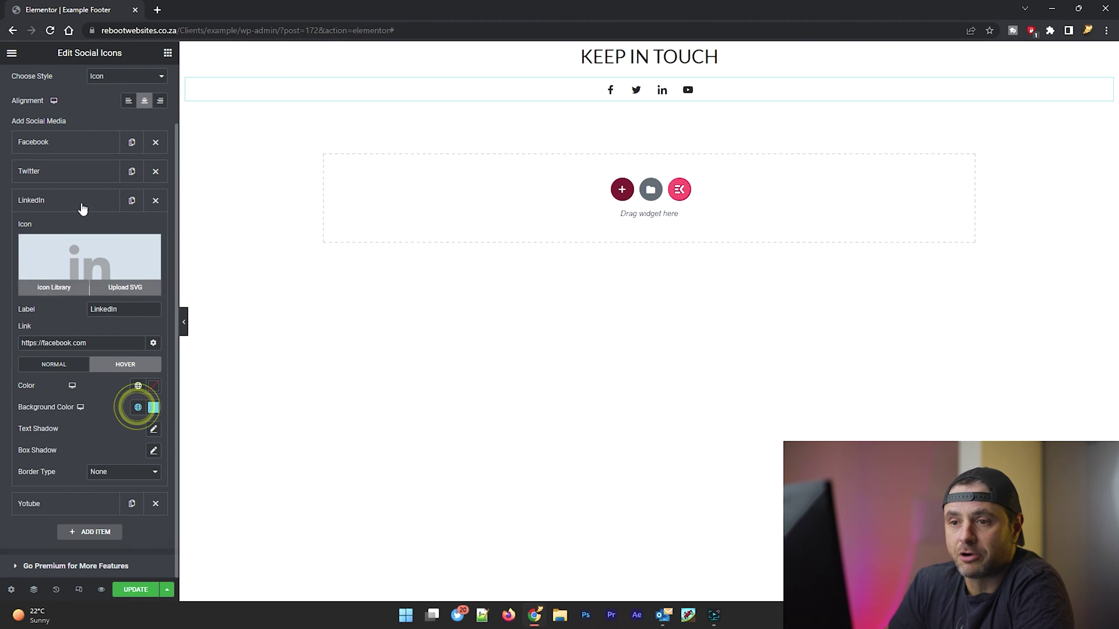
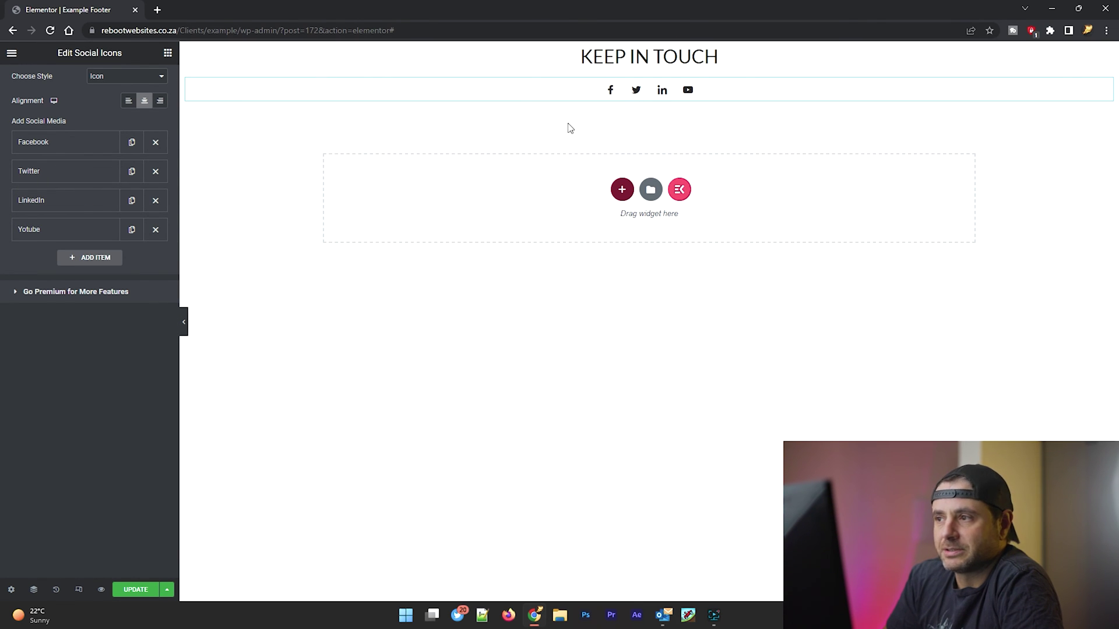
# - Place spacers above the heading, between the heading and the social icons, and below the icons, and reduce the middle spacer's height
pyautogui.click(168, 53)
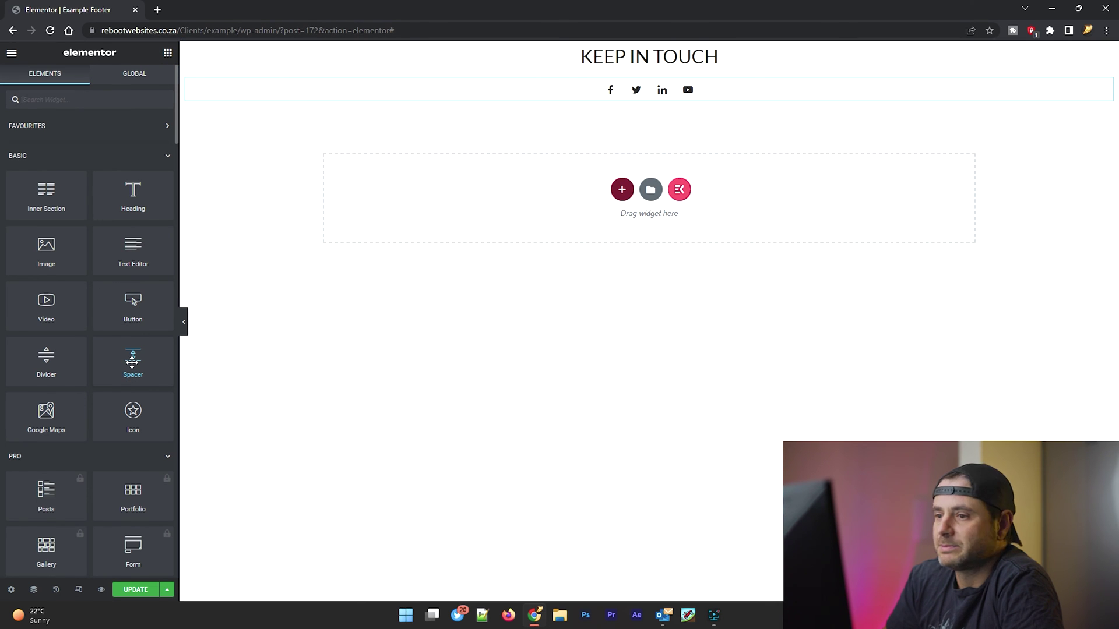
pyautogui.moveTo(125, 365); pyautogui.dragTo(618, 54)
pyautogui.rightClick(606, 60)
pyautogui.click(627, 83)
pyautogui.moveTo(1100, 54); pyautogui.dragTo(687, 154)
pyautogui.rightClick(989, 177)
pyautogui.click(1000, 198)
pyautogui.moveTo(1107, 167); pyautogui.dragTo(709, 105)
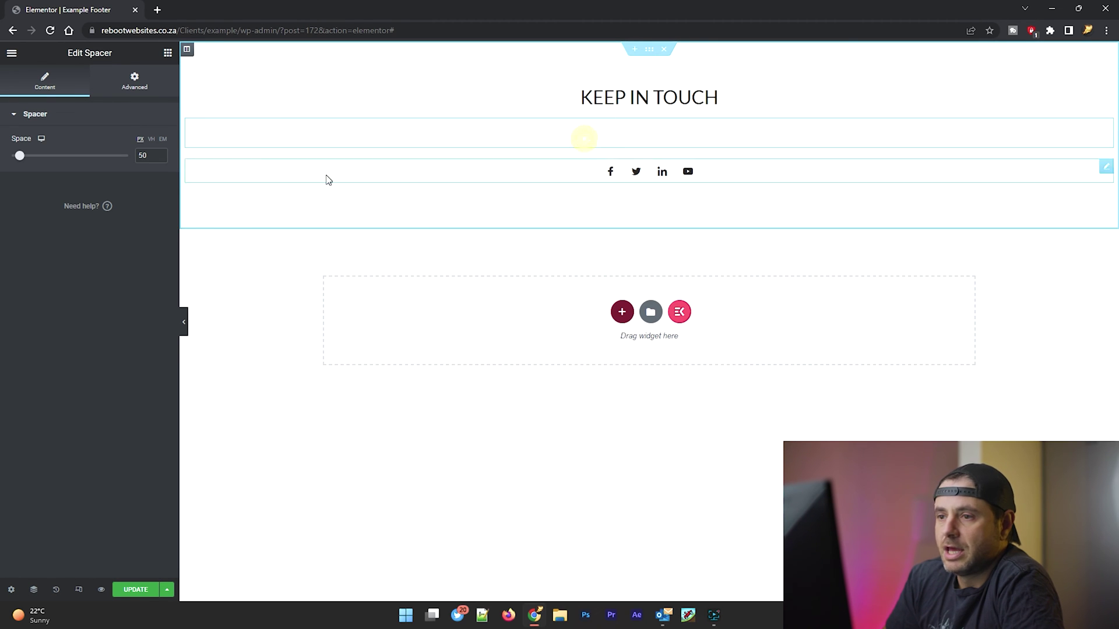
pyautogui.click(142, 155)
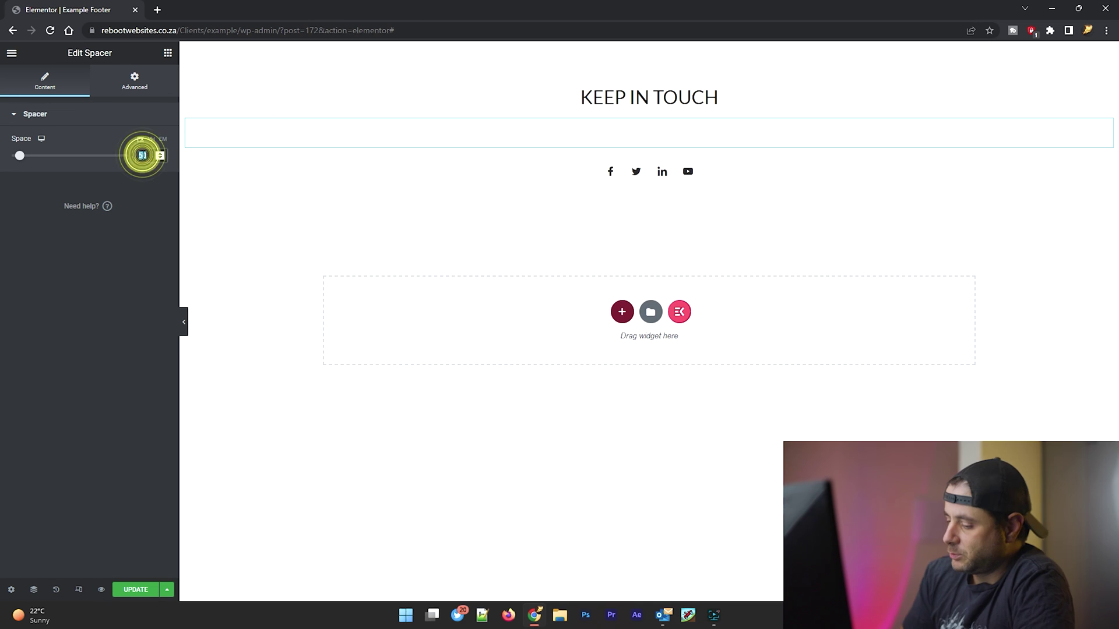
pyautogui.hotkey('ctrl', 'z')
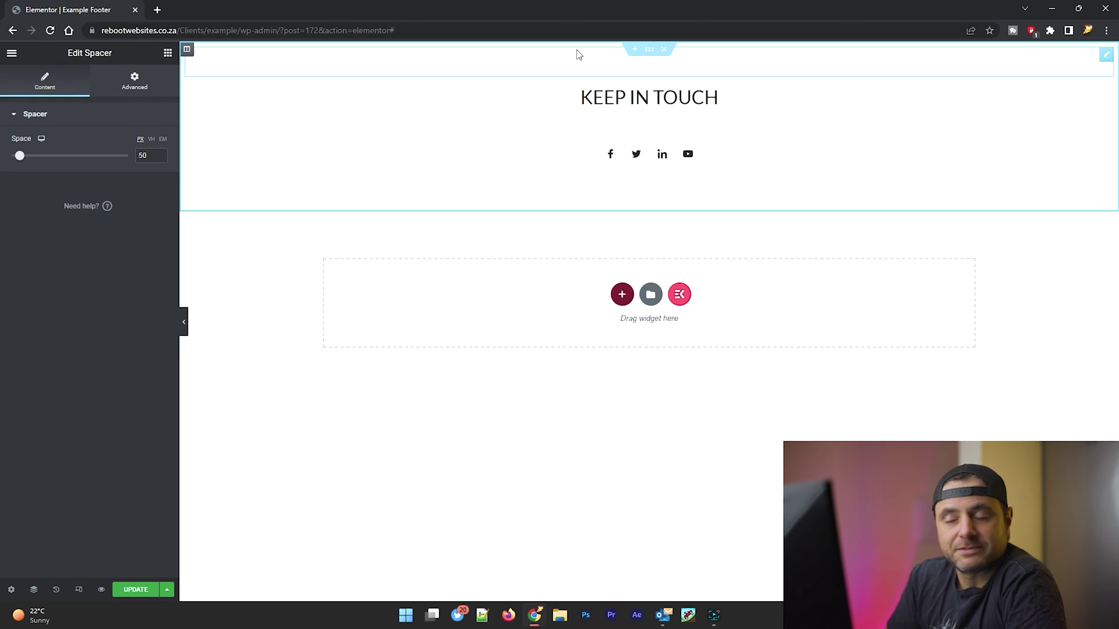
# - Add a second single-column section with Full Width content, Stretch Section turned on and the HTML tag footer
pyautogui.click(621, 297)
pyautogui.click(498, 321)
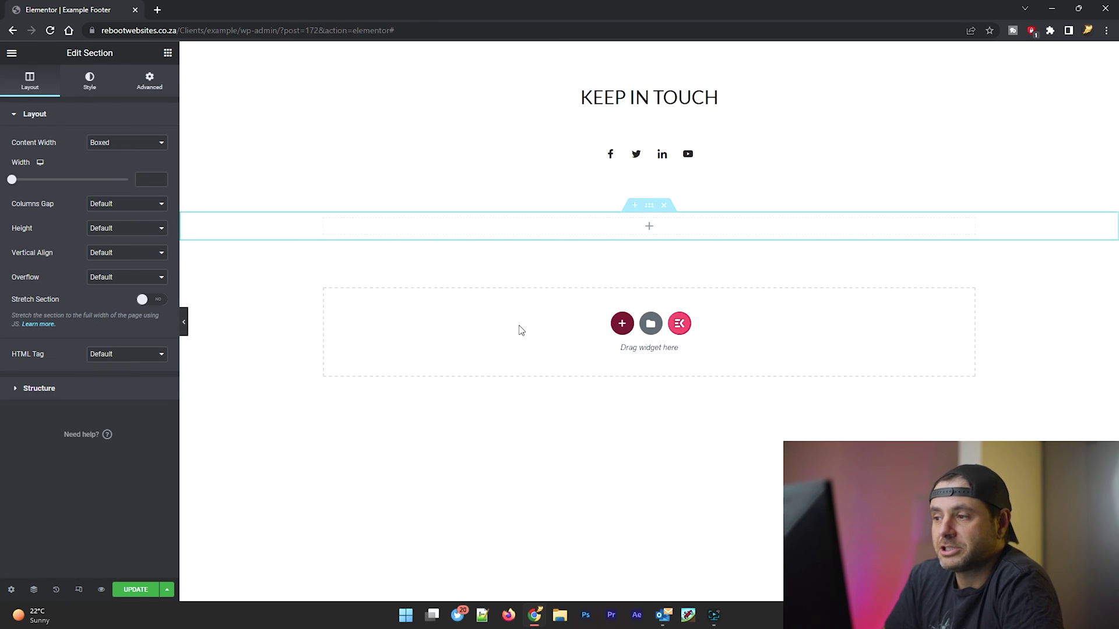
pyautogui.click(129, 147)
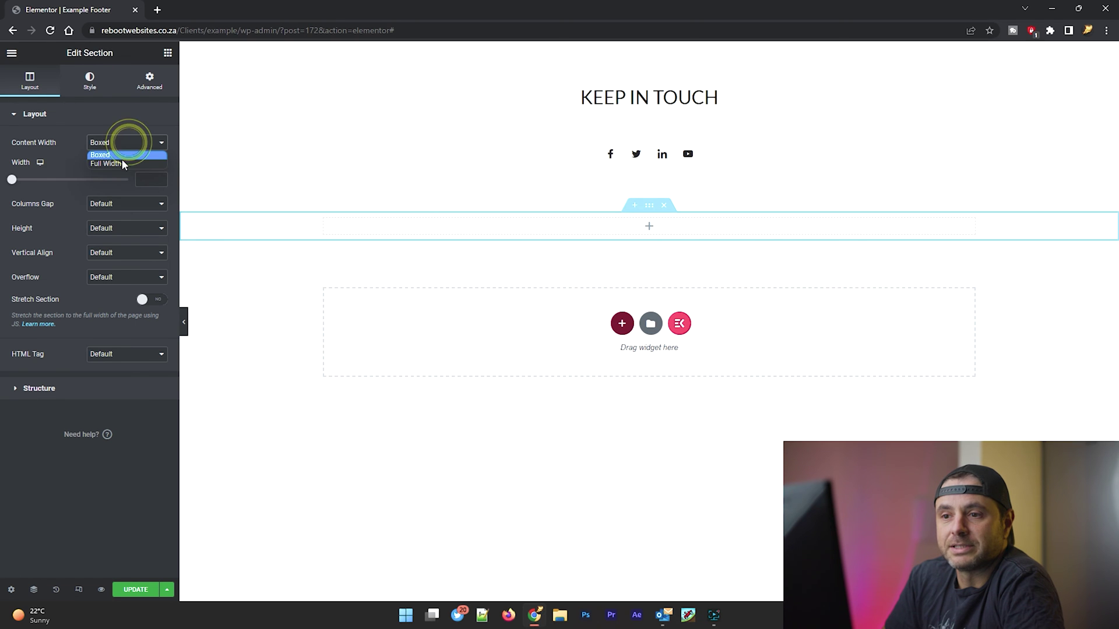
pyautogui.click(121, 159)
pyautogui.click(121, 167)
pyautogui.click(91, 278)
pyautogui.click(150, 262)
pyautogui.click(126, 317)
pyautogui.click(103, 356)
pyautogui.click(645, 264)
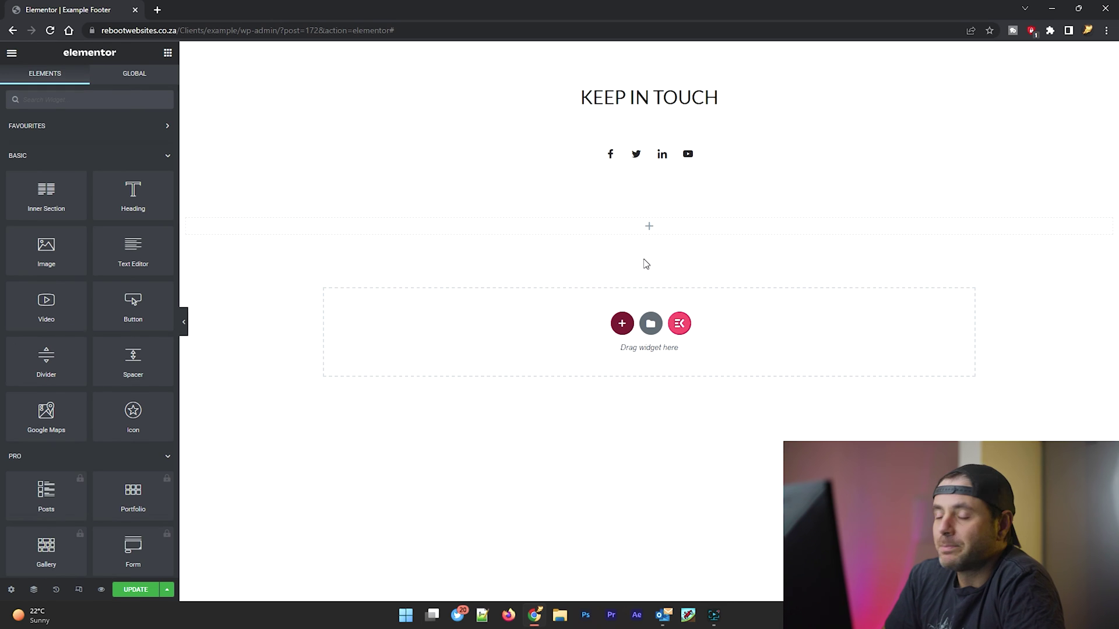
# - Give the new section a gradient background from light grey #B0B0B0 to dark grey #5A5A5A
pyautogui.click(649, 205)
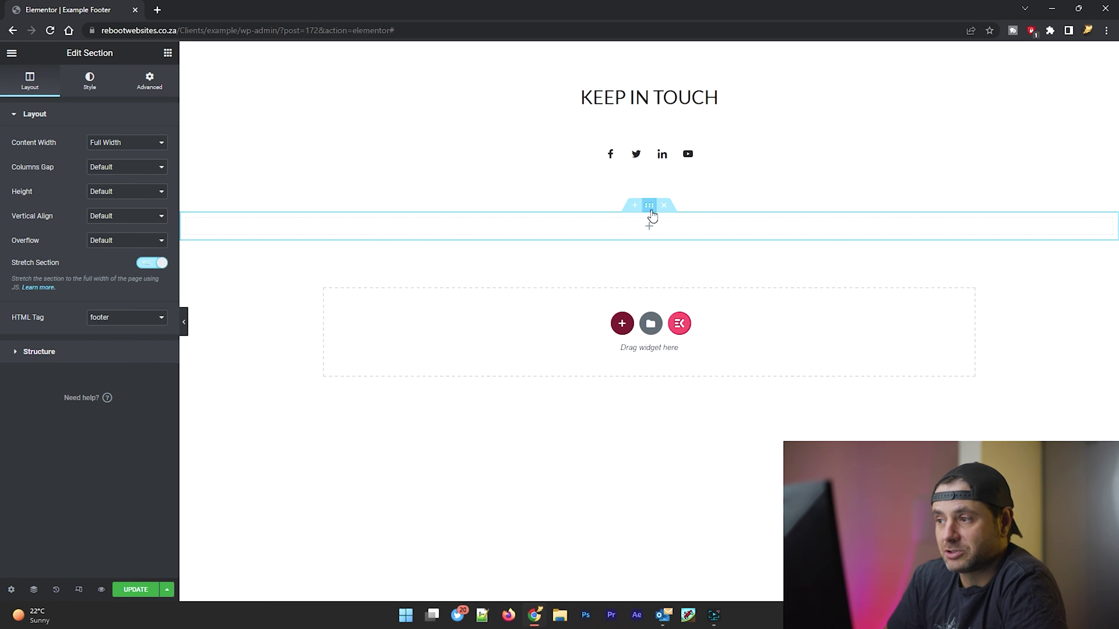
pyautogui.click(87, 81)
pyautogui.click(111, 168)
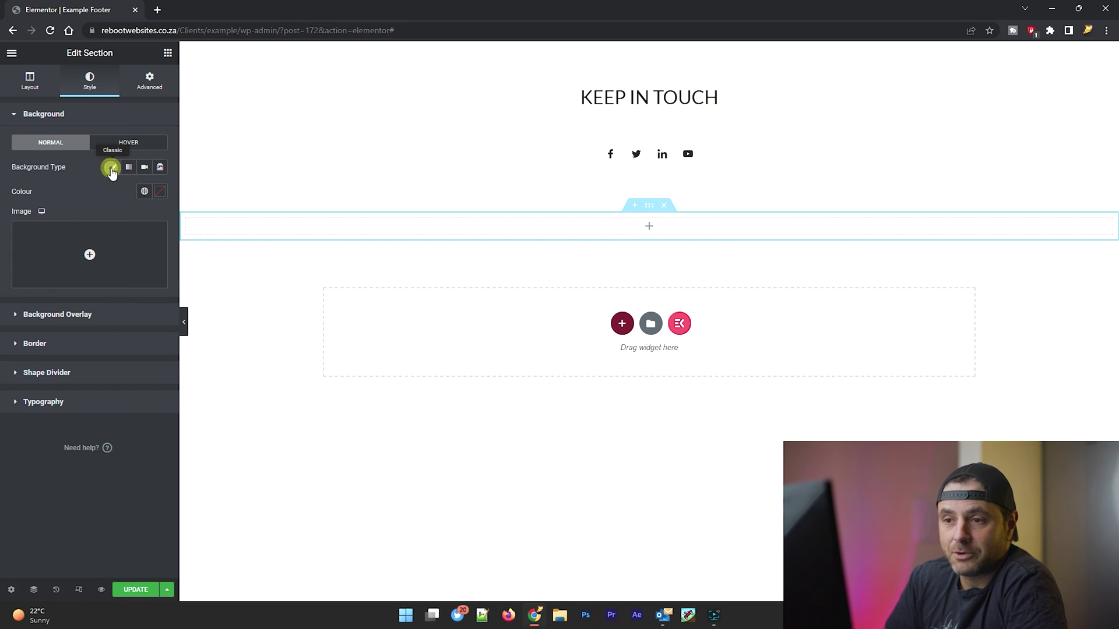
pyautogui.click(129, 168)
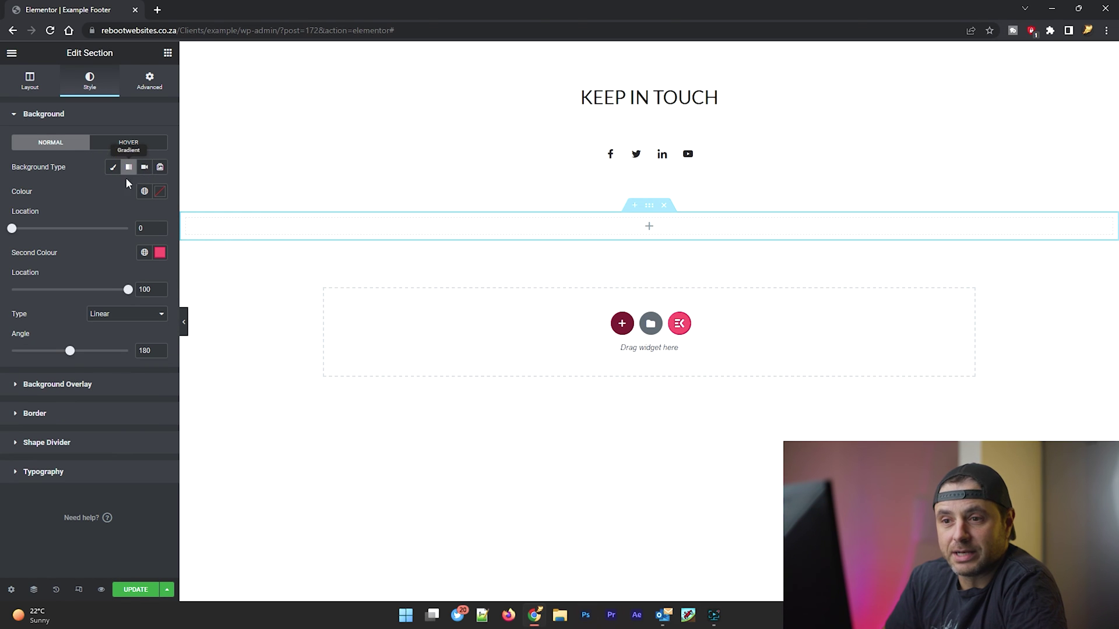
pyautogui.click(162, 191)
pyautogui.moveTo(45, 239); pyautogui.dragTo(25, 266)
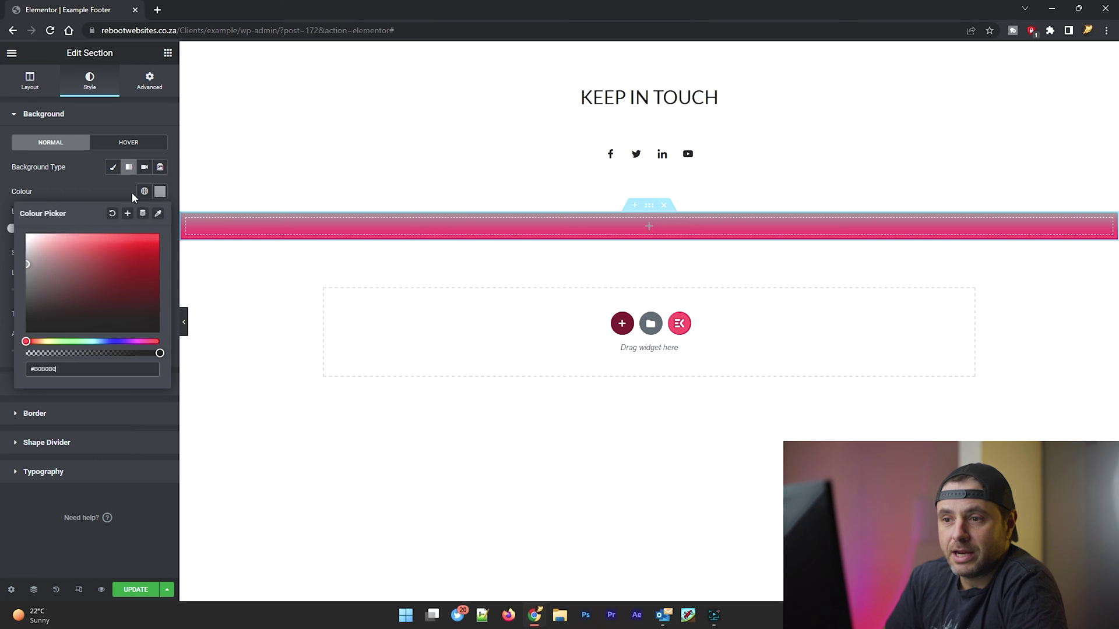
pyautogui.click(159, 191)
pyautogui.click(160, 252)
pyautogui.moveTo(42, 329); pyautogui.dragTo(21, 363)
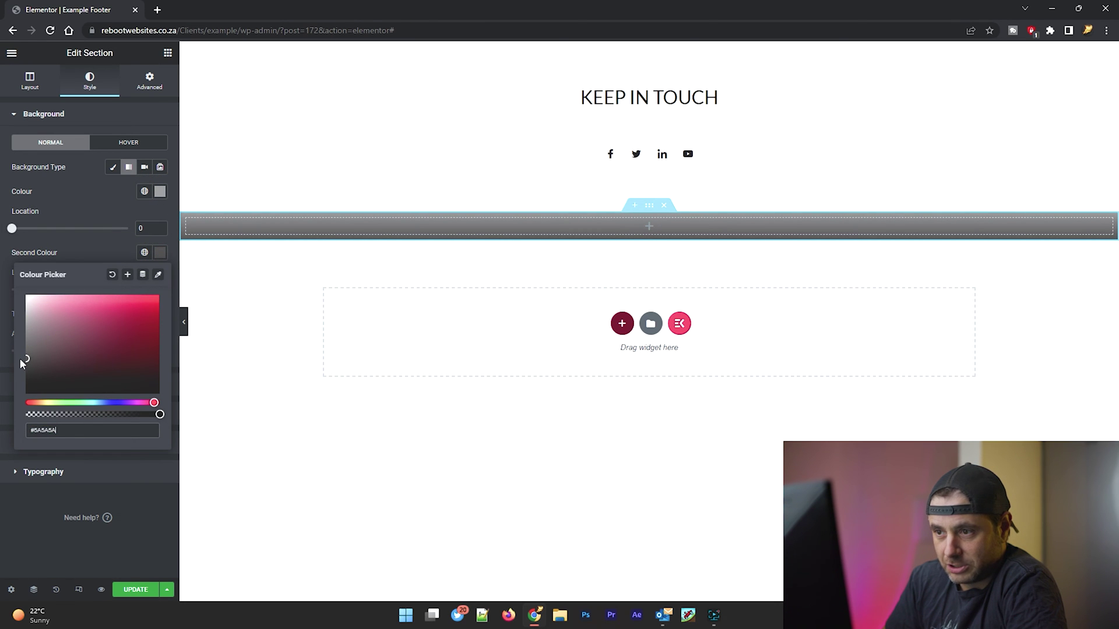
pyautogui.click(100, 250)
# - Change the section's background gradient to Radial and set the first colour's location to 35
pyautogui.click(111, 313)
pyautogui.click(102, 331)
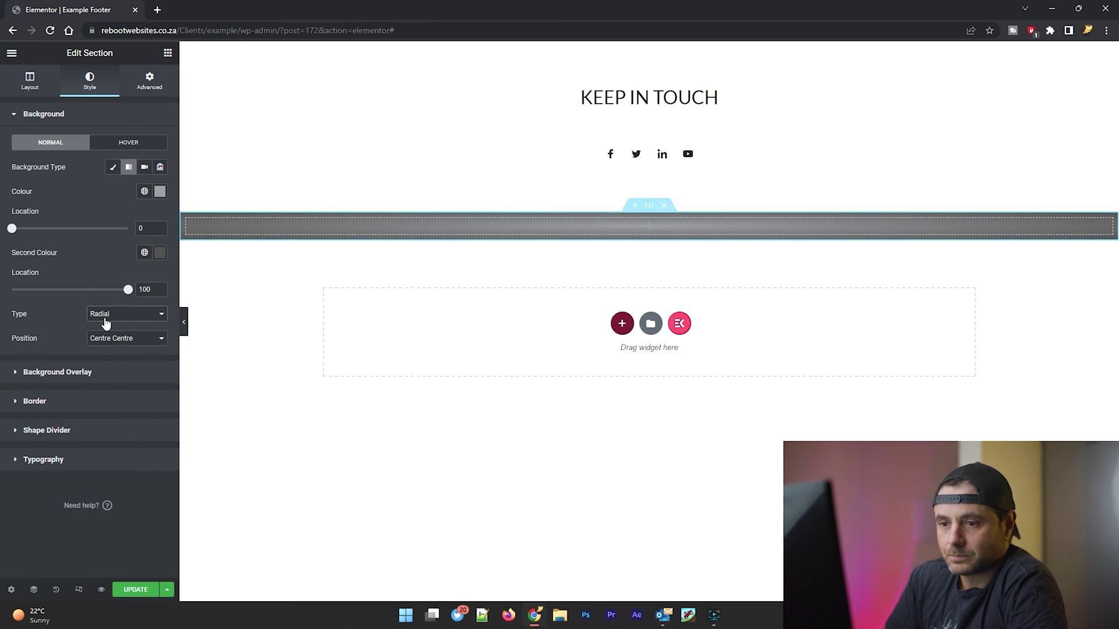
pyautogui.moveTo(16, 232); pyautogui.dragTo(38, 232)
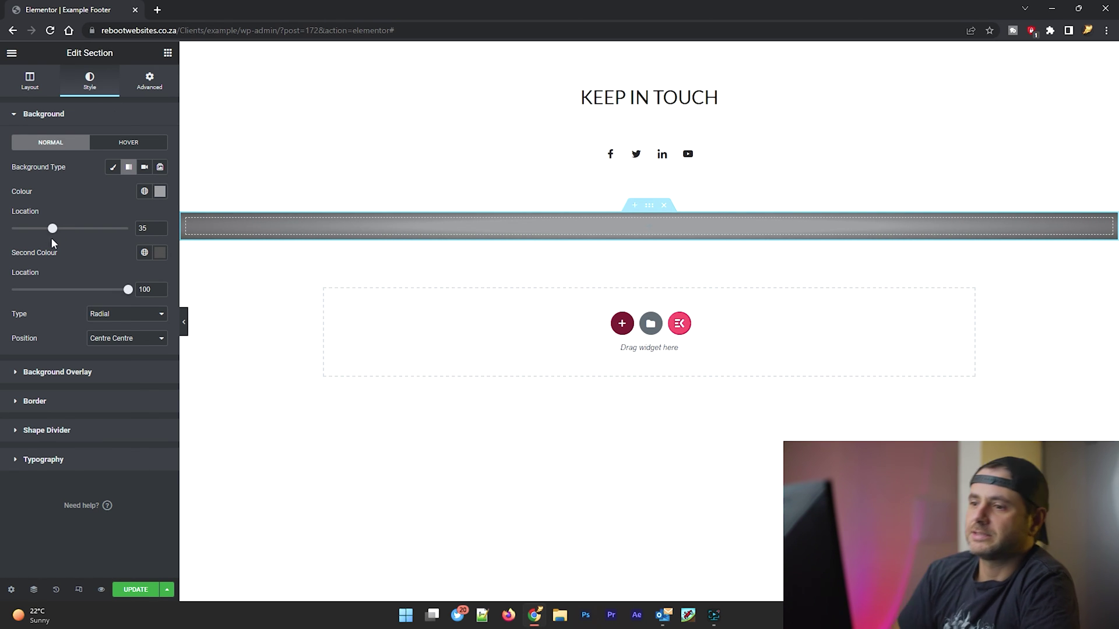
# - Add a centred heading to the gradient section with the text "©2022 My Website"
pyautogui.click(166, 55)
pyautogui.moveTo(133, 197); pyautogui.dragTo(587, 233)
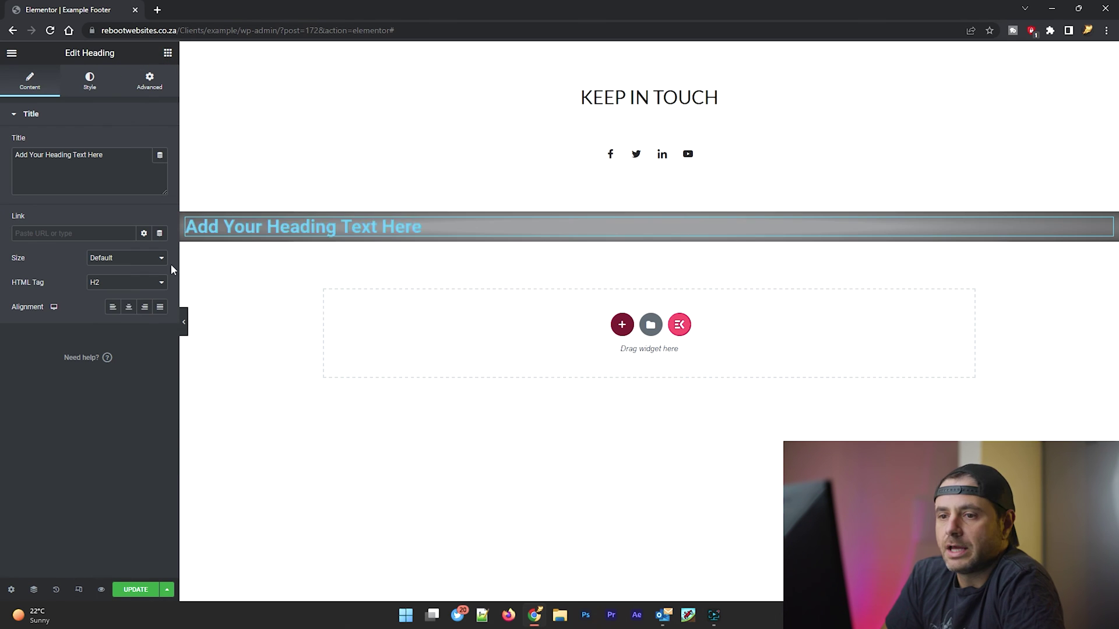
pyautogui.click(114, 152)
pyautogui.hotkey('ctrl', 'a')
pyautogui.press('BackSpace')
pyautogui.write('©')
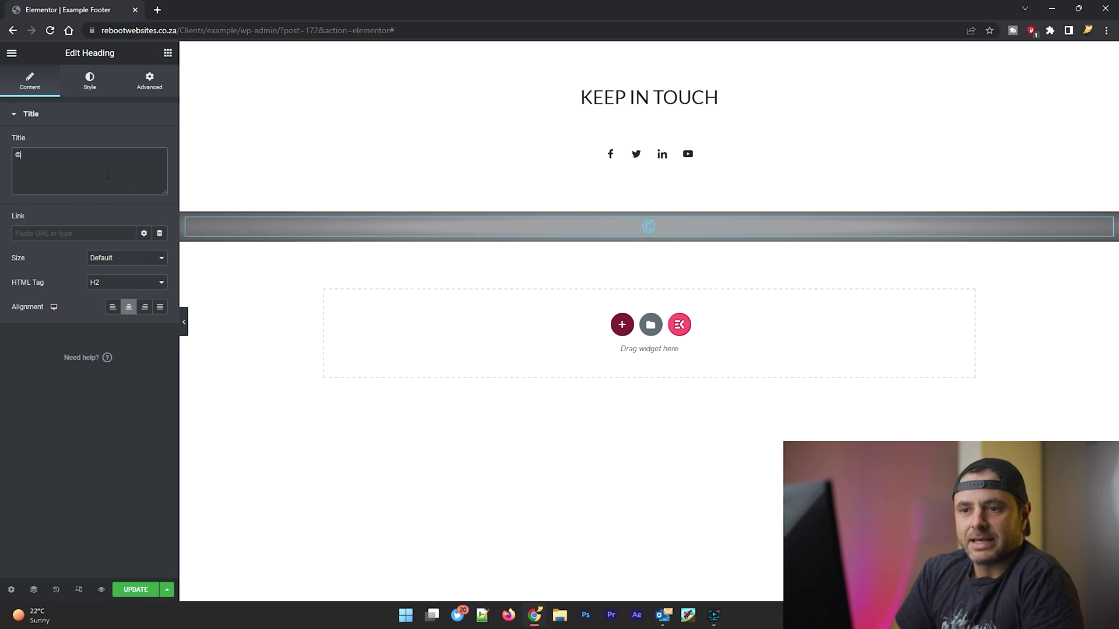
pyautogui.write('2022 My Website')
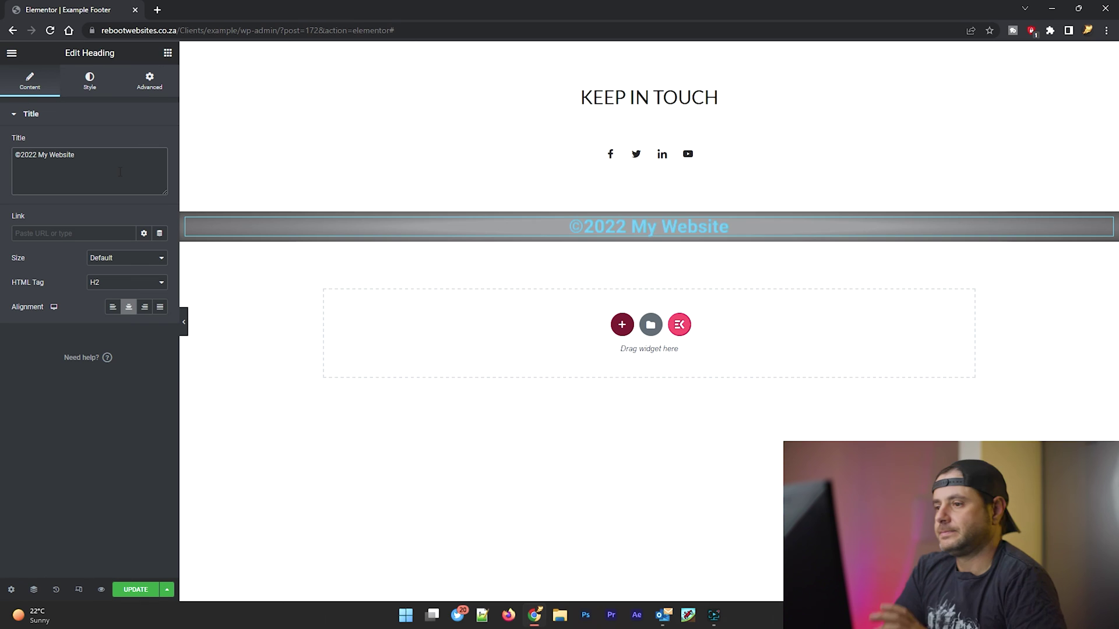
# - Set the copyright heading's text colour to white #FFFFFF
pyautogui.click(85, 94)
pyautogui.click(159, 142)
pyautogui.moveTo(115, 235); pyautogui.dragTo(12, 167)
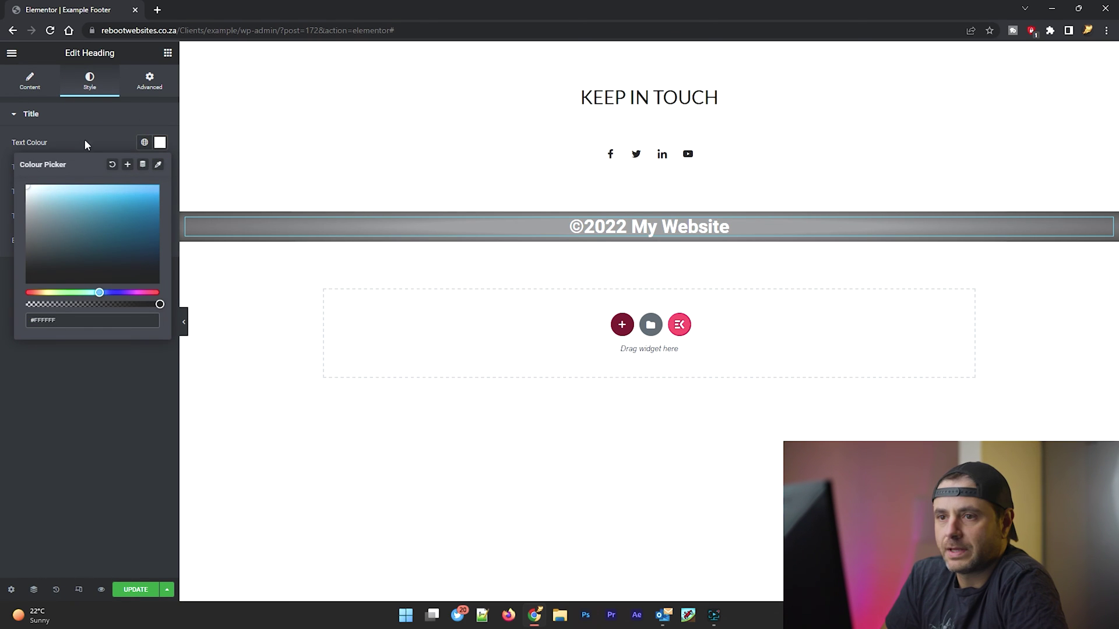
pyautogui.click(100, 129)
# - Set the copyright heading's typography to Lato, weight 400, Uppercase, size 20 px
pyautogui.click(158, 168)
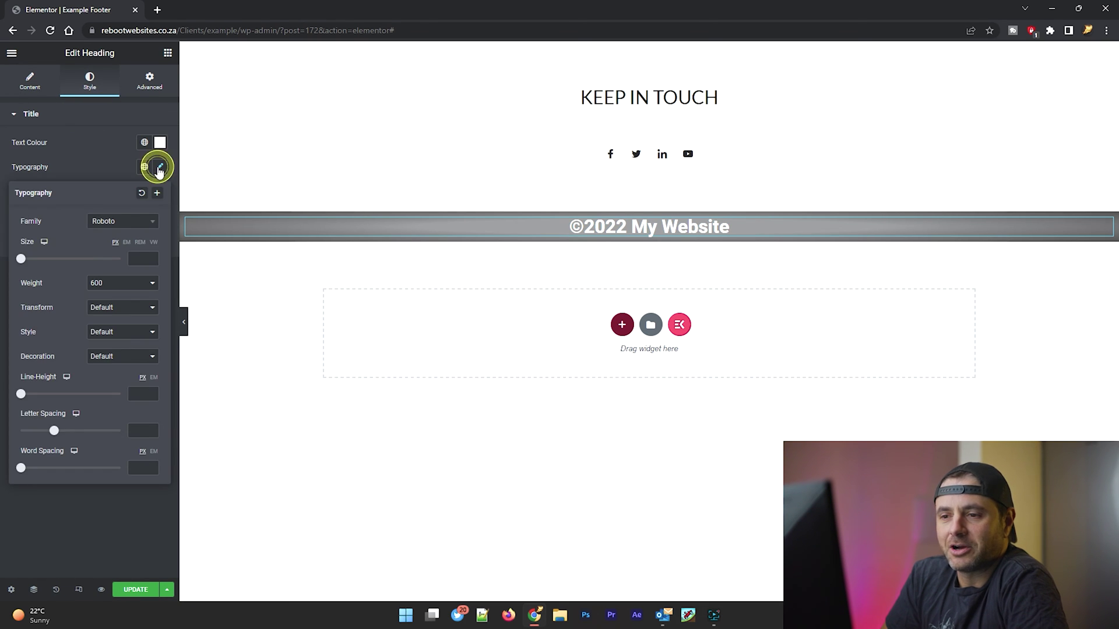
pyautogui.click(109, 222)
pyautogui.write('lato')
pyautogui.click(105, 268)
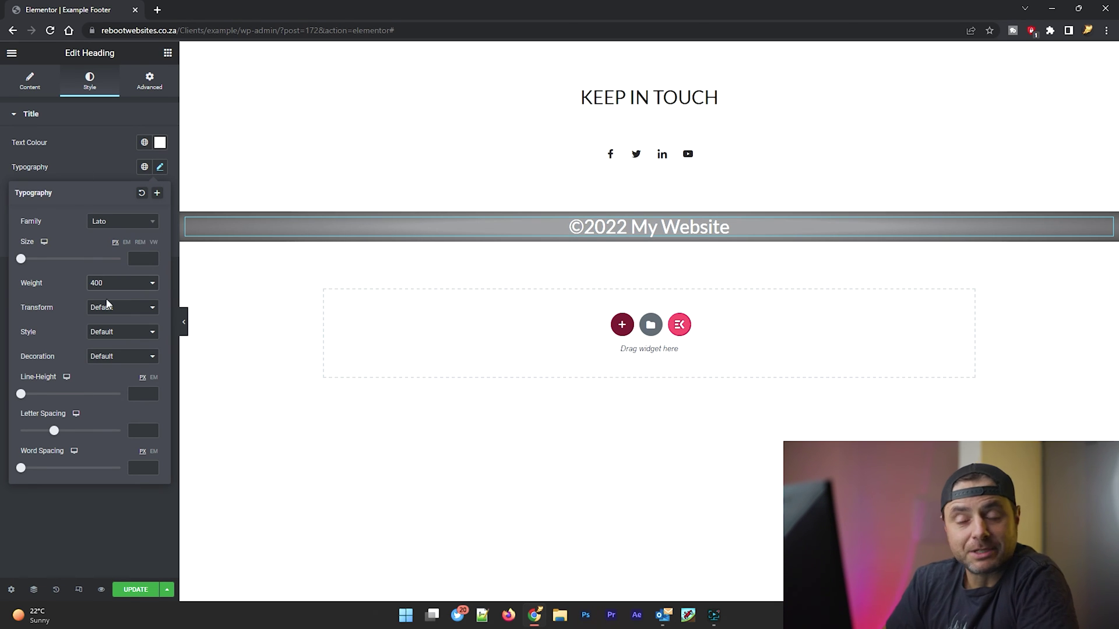
pyautogui.click(106, 314)
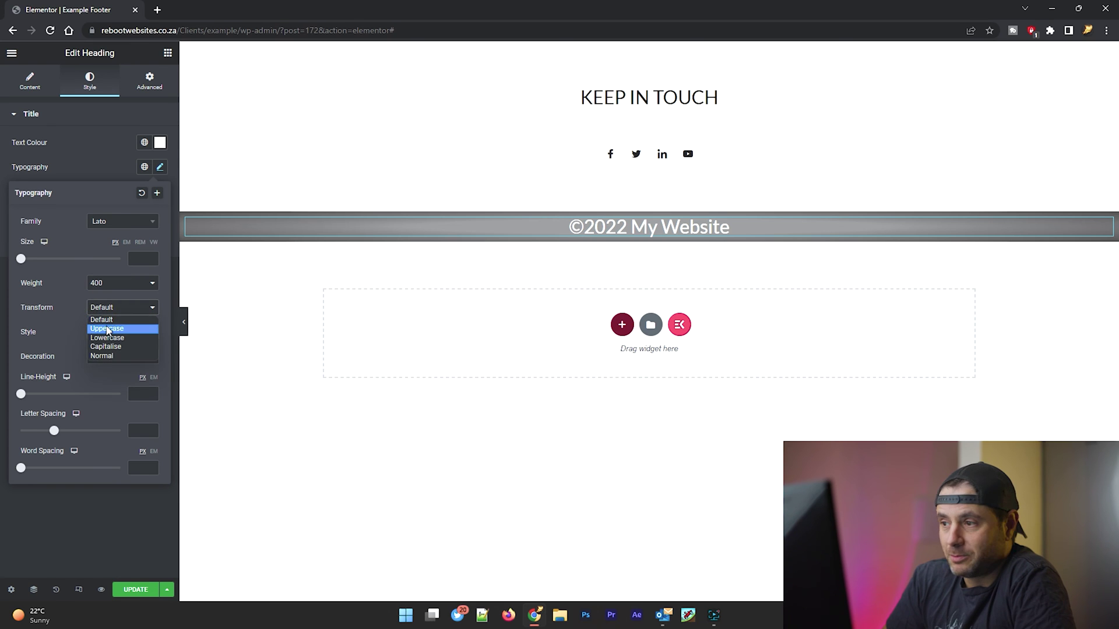
pyautogui.click(110, 330)
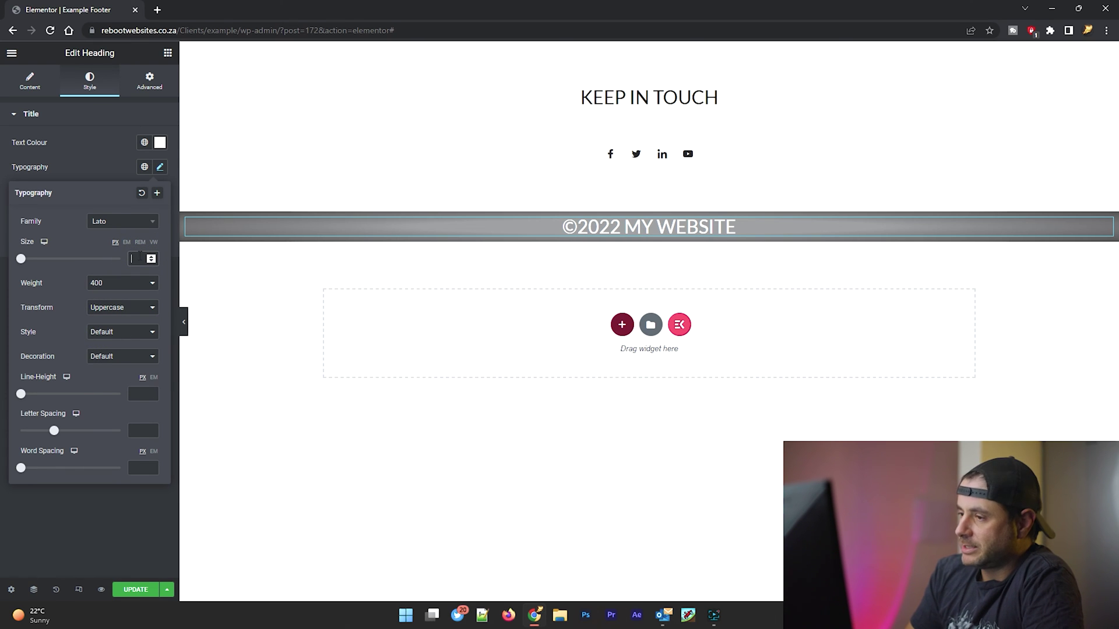
pyautogui.write('20')
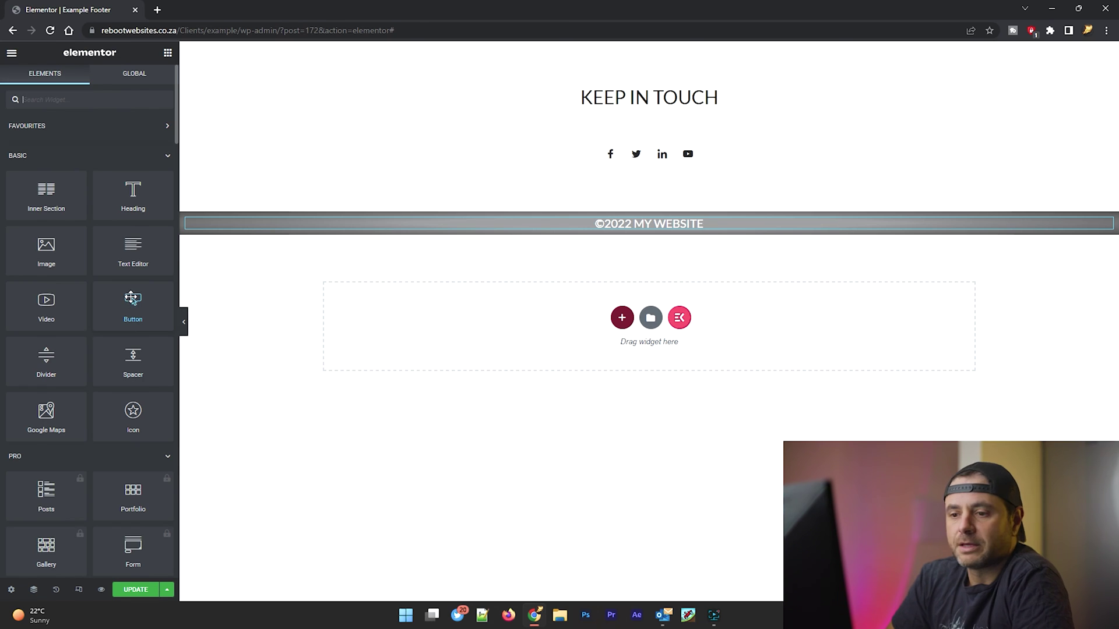
# - Place a spacer below the copyright heading and a duplicate above it, and set both to 10 px
pyautogui.moveTo(138, 339); pyautogui.dragTo(672, 226)
pyautogui.rightClick(670, 251)
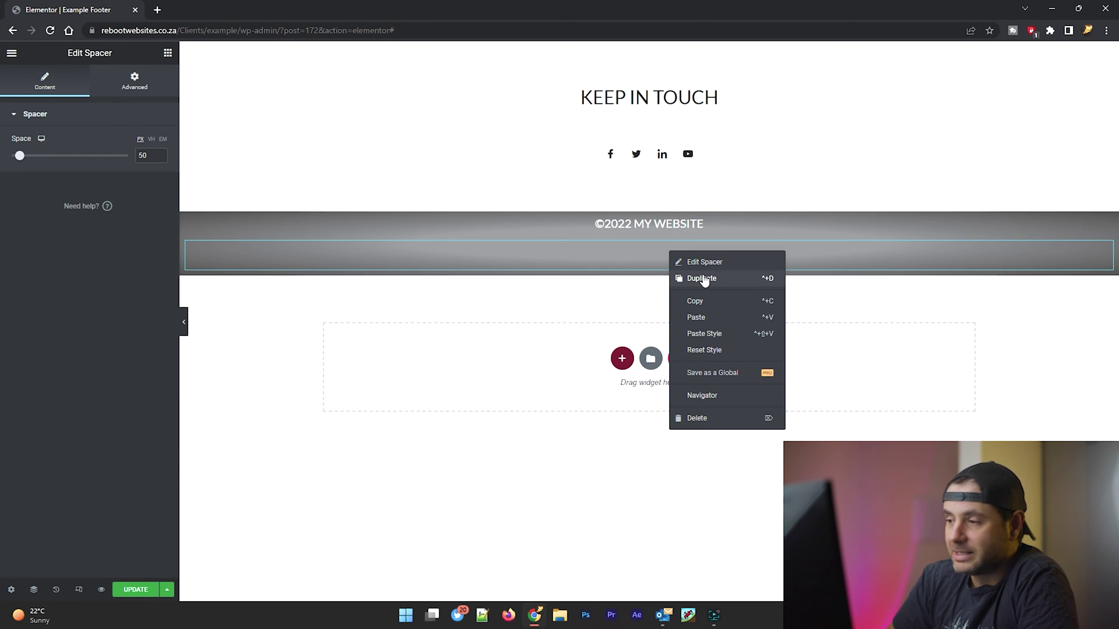
pyautogui.click(703, 279)
pyautogui.moveTo(1106, 288); pyautogui.dragTo(694, 221)
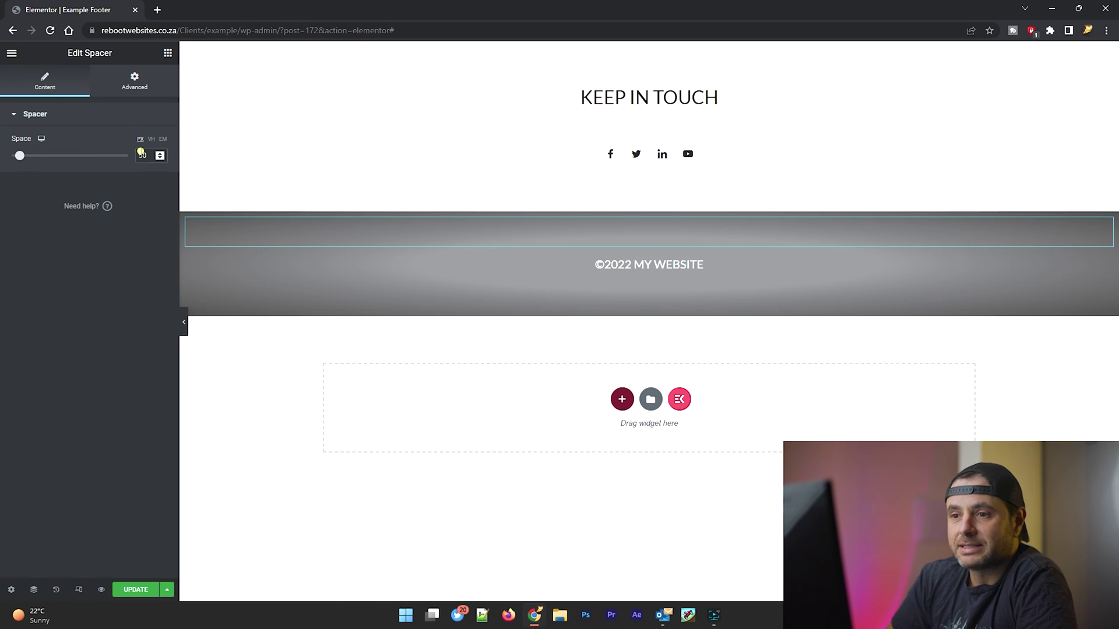
pyautogui.doubleClick(142, 154)
pyautogui.write('10')
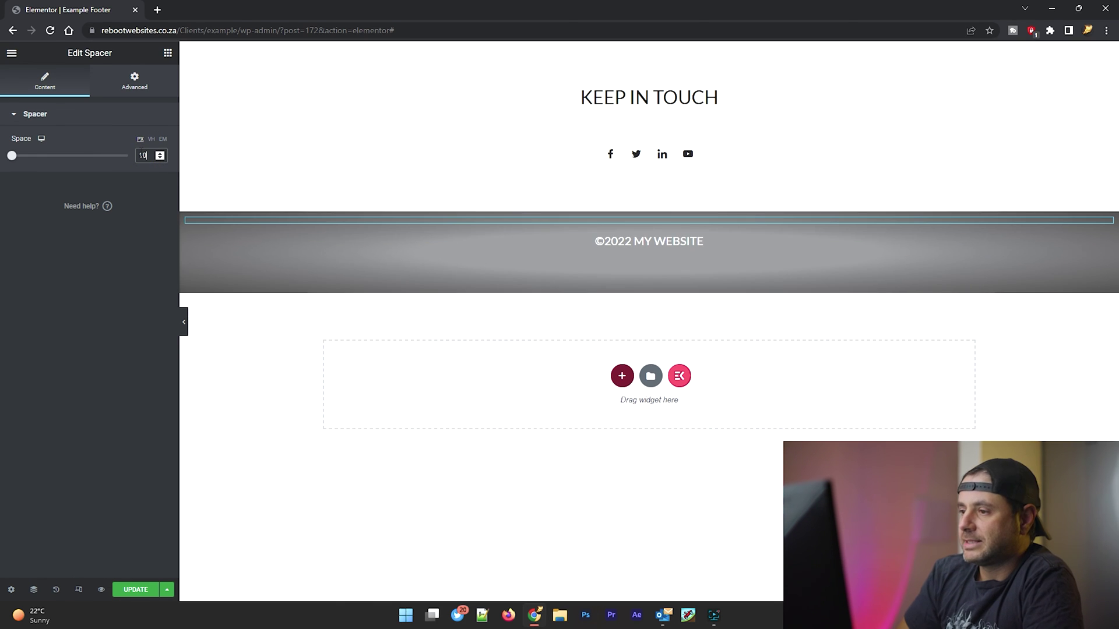
pyautogui.click(569, 282)
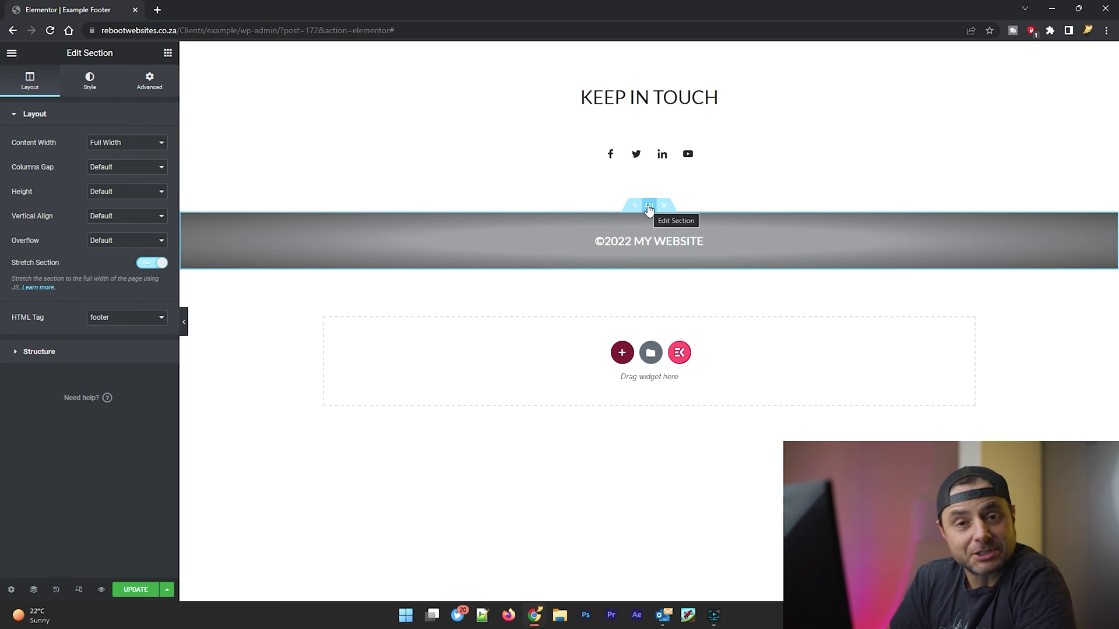
# - Switch the copyright section's background to Classic with a solid dark grey colour
pyautogui.click(89, 82)
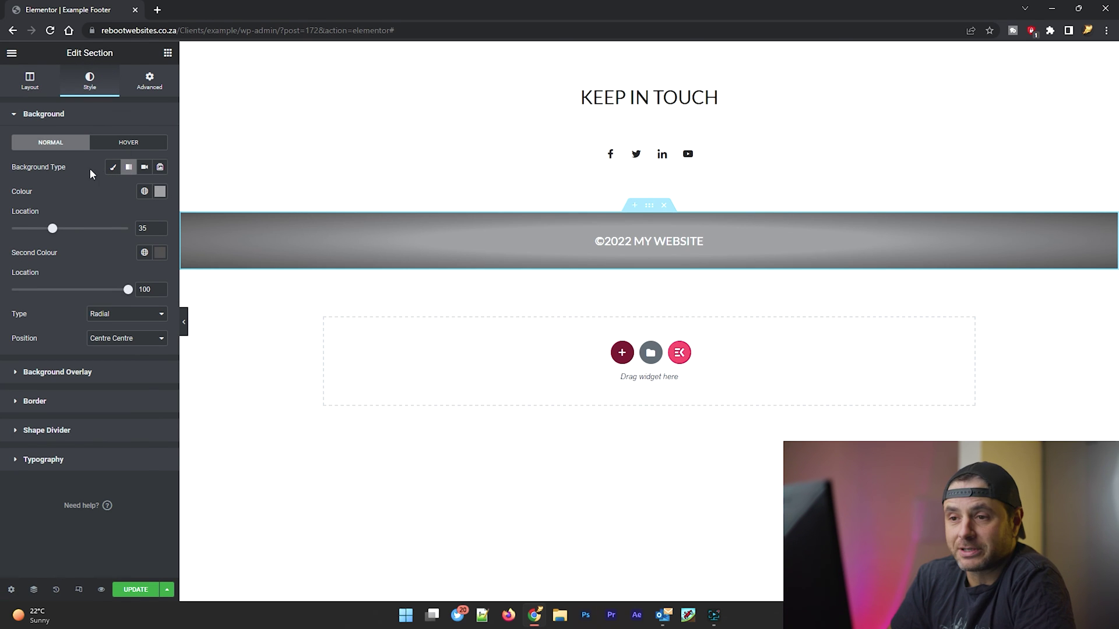
pyautogui.click(109, 168)
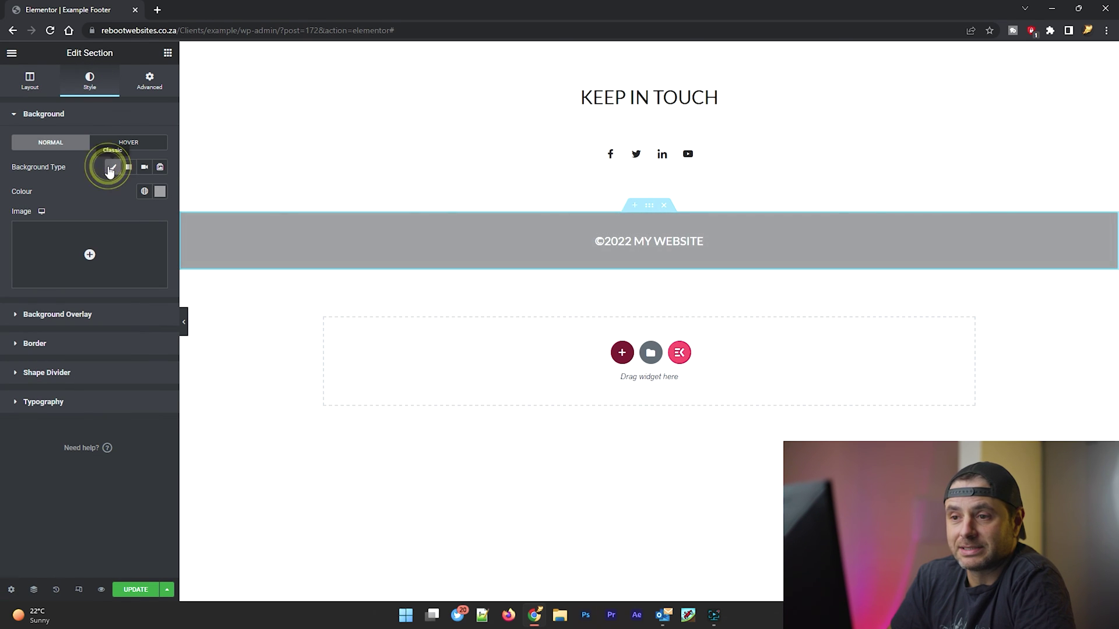
pyautogui.click(161, 194)
pyautogui.moveTo(26, 265); pyautogui.dragTo(22, 293)
pyautogui.click(72, 183)
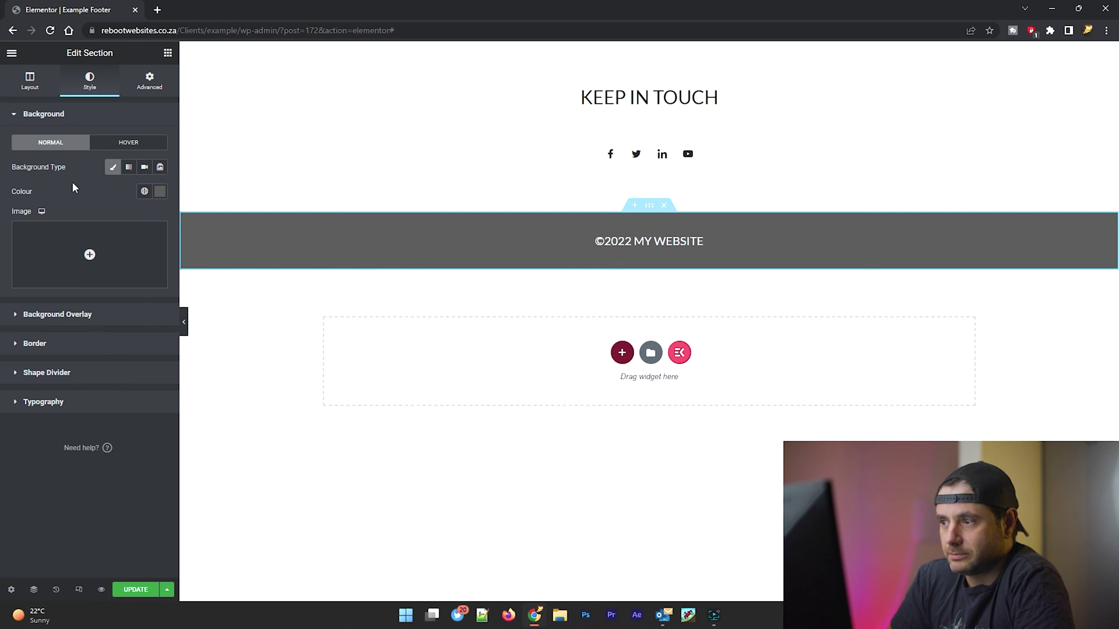
# - Reduce the spacers above and below the copyright heading to 5 px each
pyautogui.click(576, 221)
pyautogui.doubleClick(142, 155)
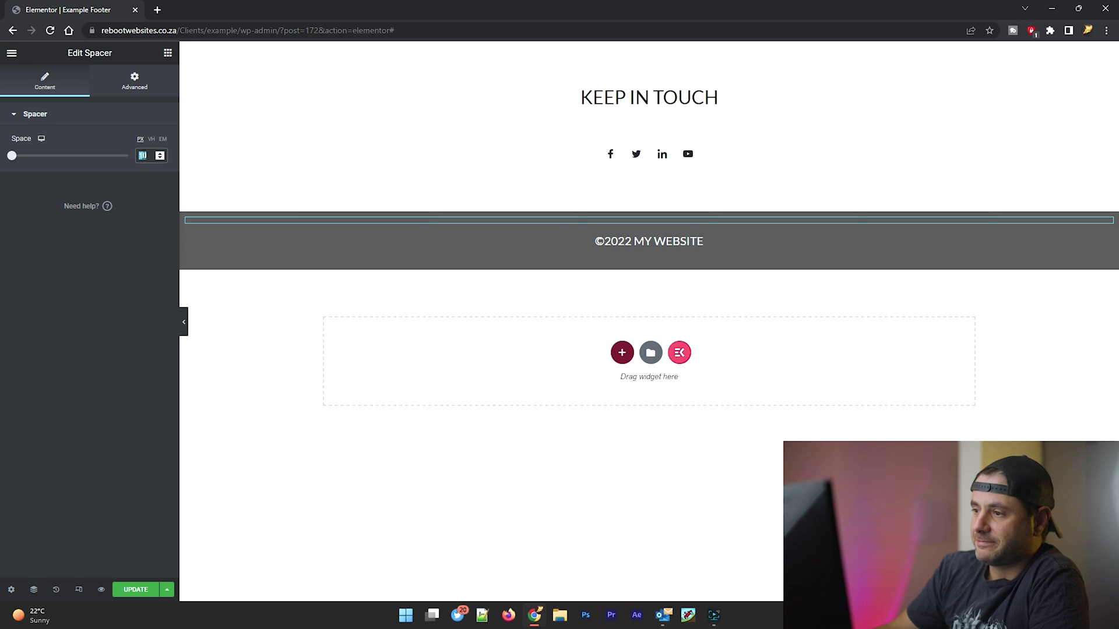
pyautogui.moveTo(529, 220); pyautogui.dragTo(529, 252)
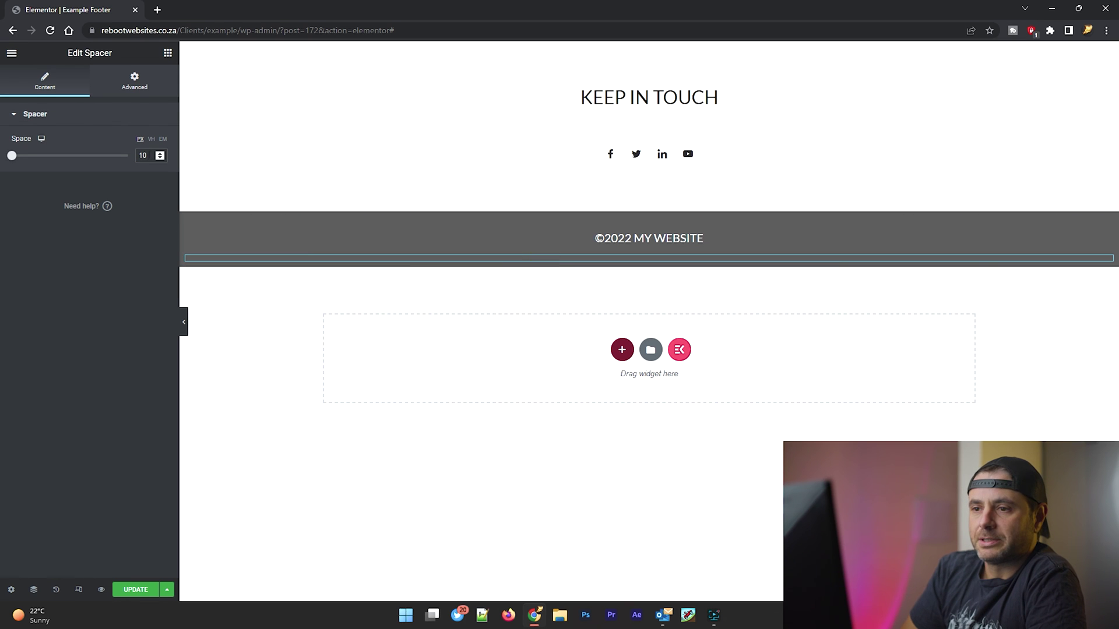
pyautogui.doubleClick(142, 155)
pyautogui.write('5')
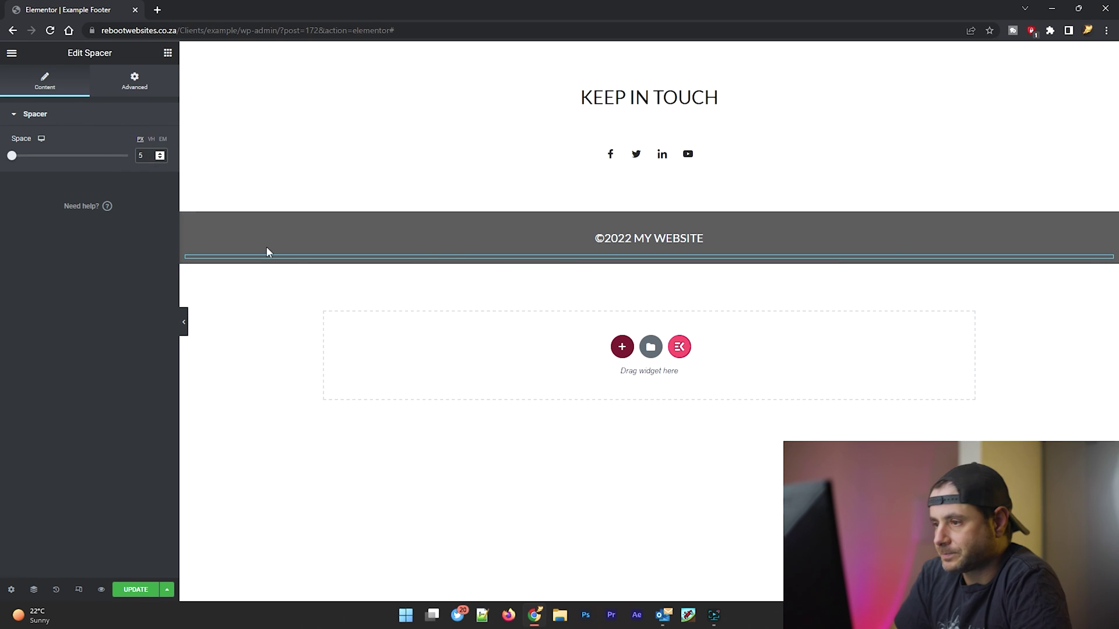
pyautogui.click(427, 292)
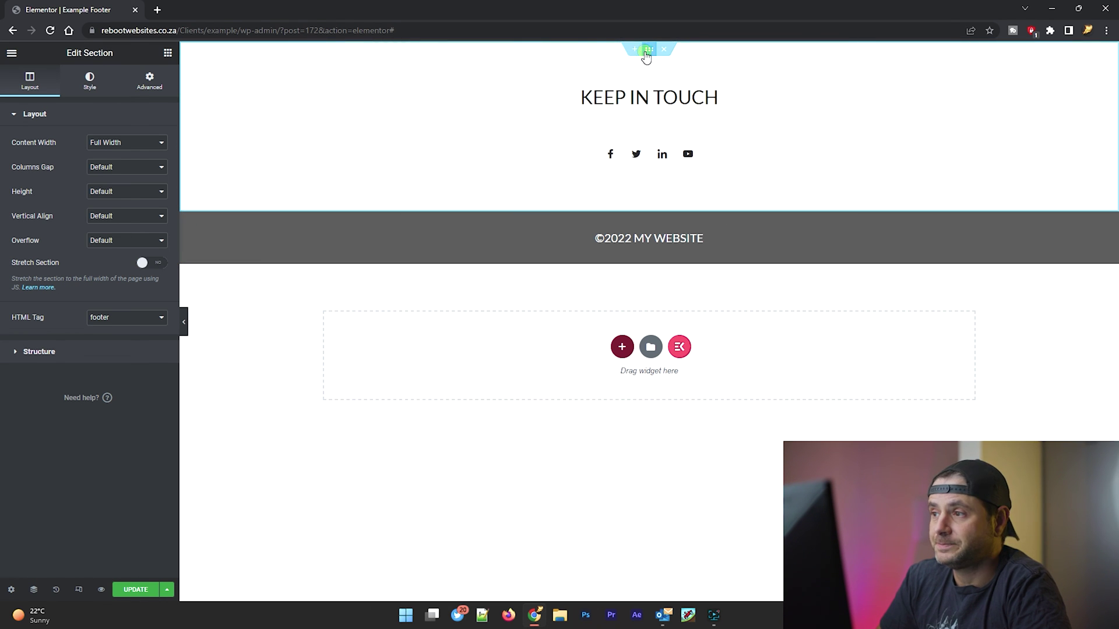
# - Add a bottom Tilt shape divider to the Keep In Touch section, coloured #656565 with a height of 103
pyautogui.click(85, 78)
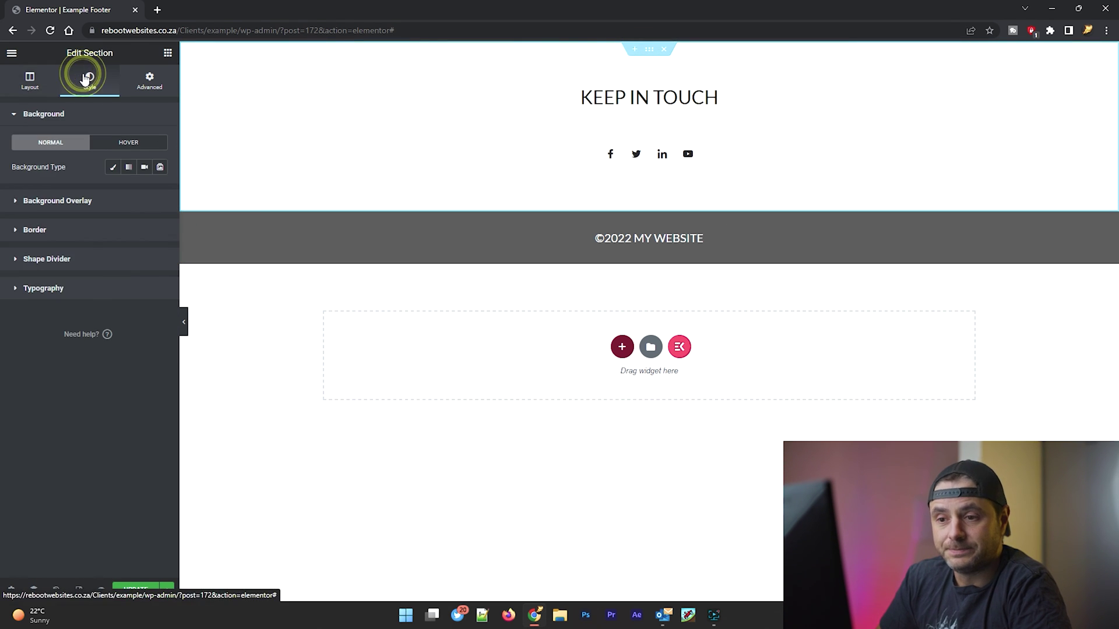
pyautogui.click(87, 259)
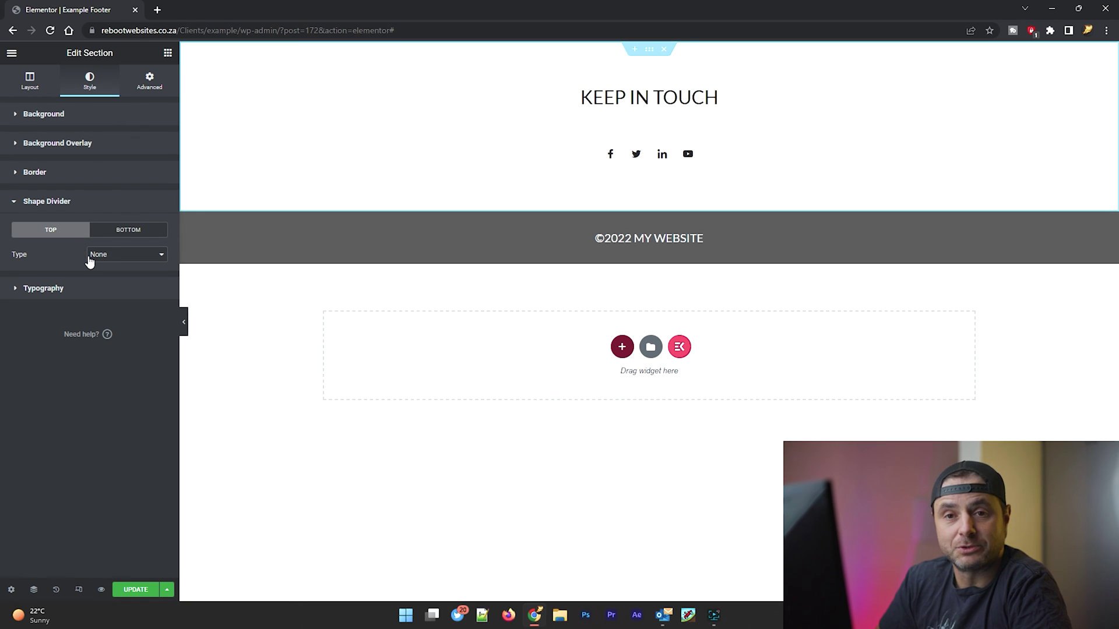
pyautogui.click(120, 230)
pyautogui.click(118, 253)
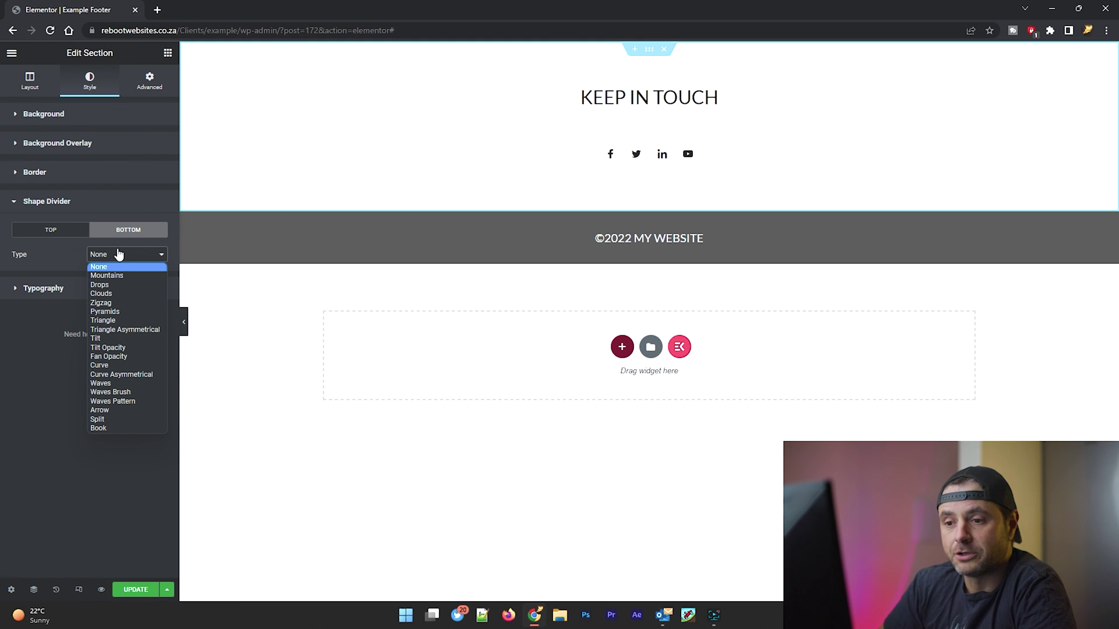
pyautogui.click(125, 339)
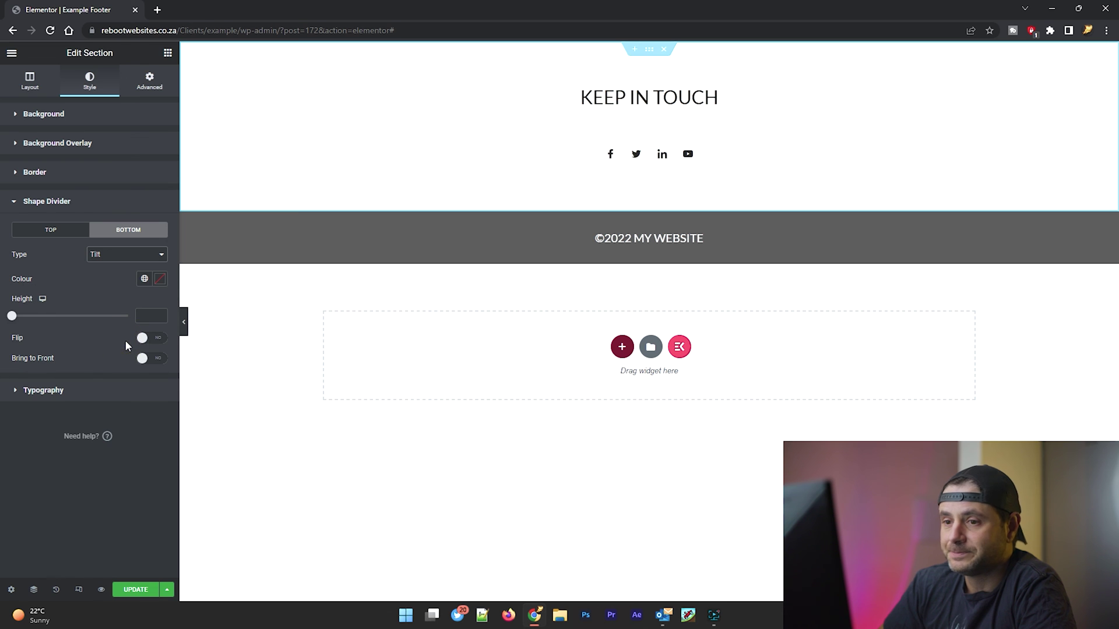
pyautogui.click(159, 279)
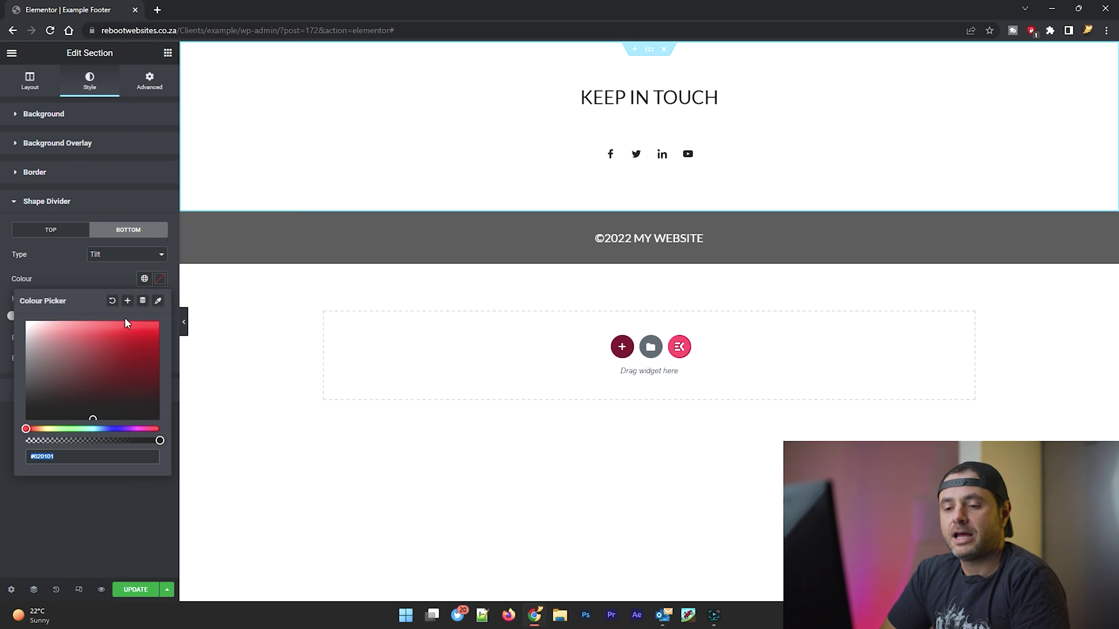
pyautogui.write('#656565')
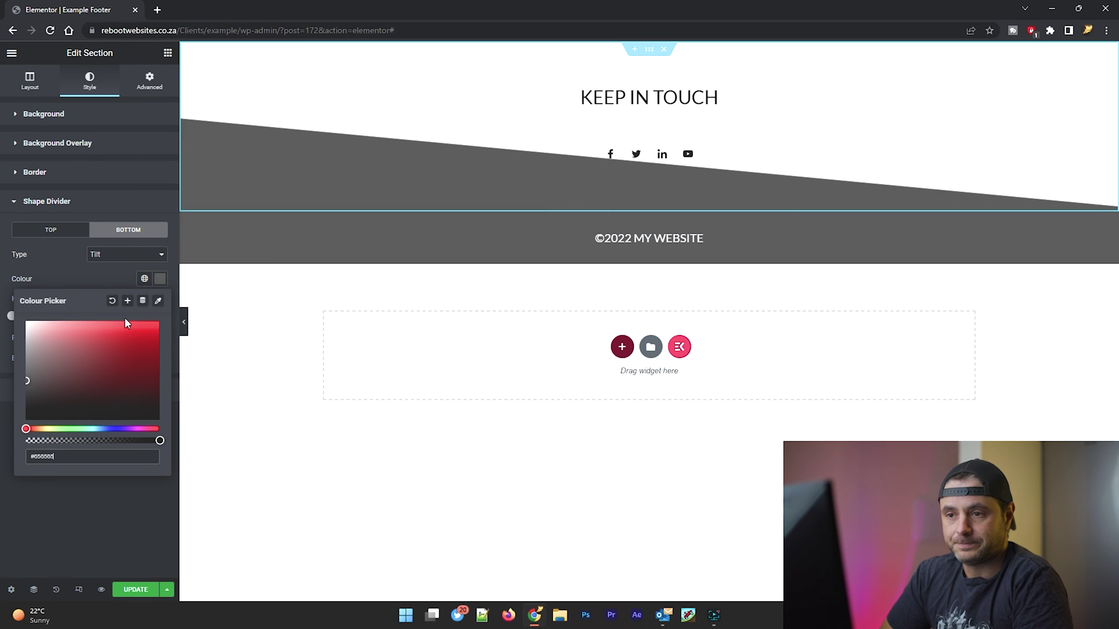
pyautogui.click(85, 267)
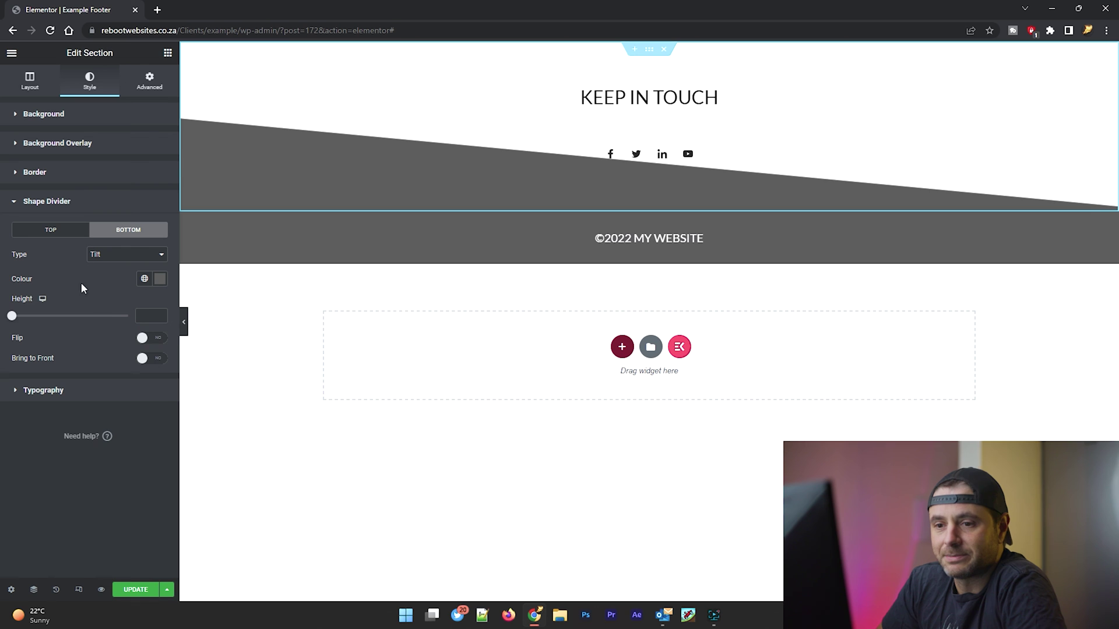
pyautogui.moveTo(13, 317); pyautogui.dragTo(38, 322)
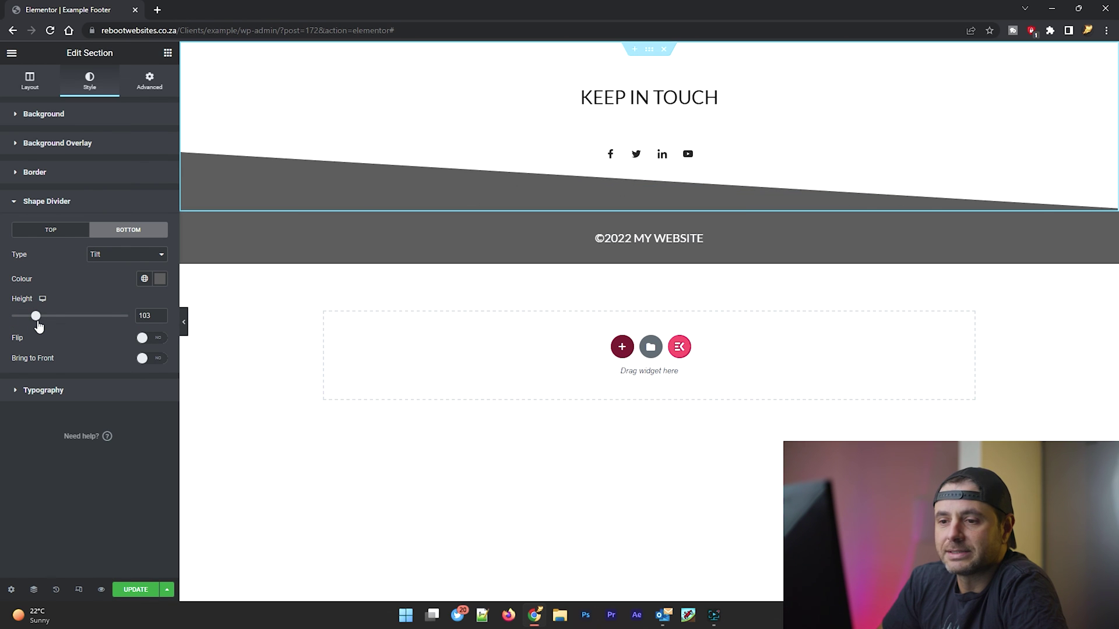
# - Change the bottom shape divider to Zigzag with a width of 300 and a height of 25
pyautogui.click(121, 256)
pyautogui.click(115, 302)
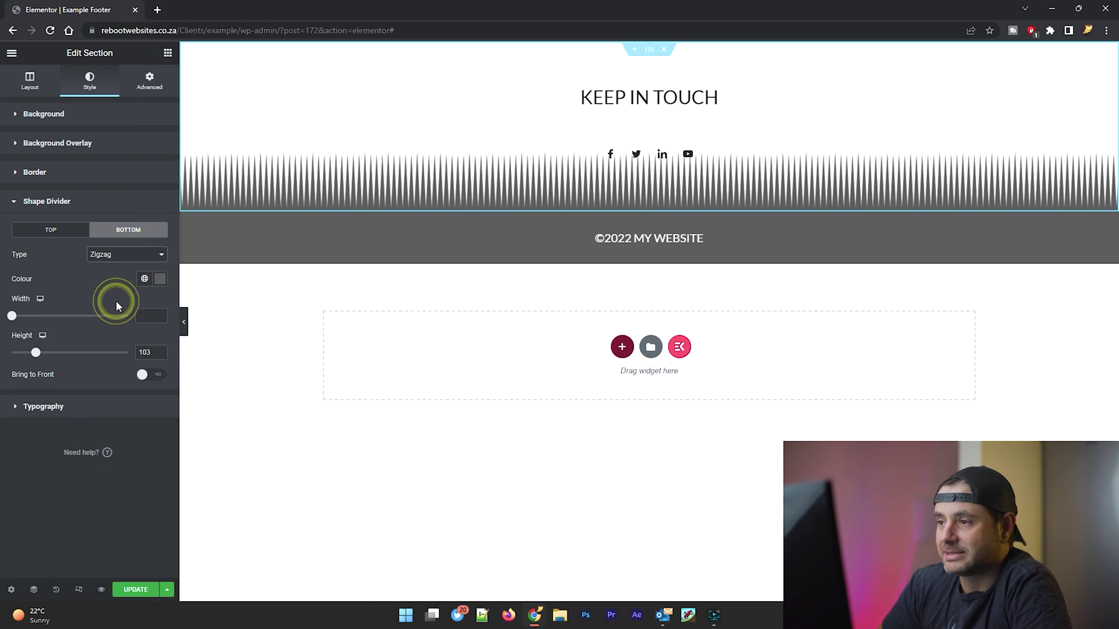
pyautogui.moveTo(35, 353); pyautogui.dragTo(17, 354)
pyautogui.moveTo(13, 316); pyautogui.dragTo(163, 318)
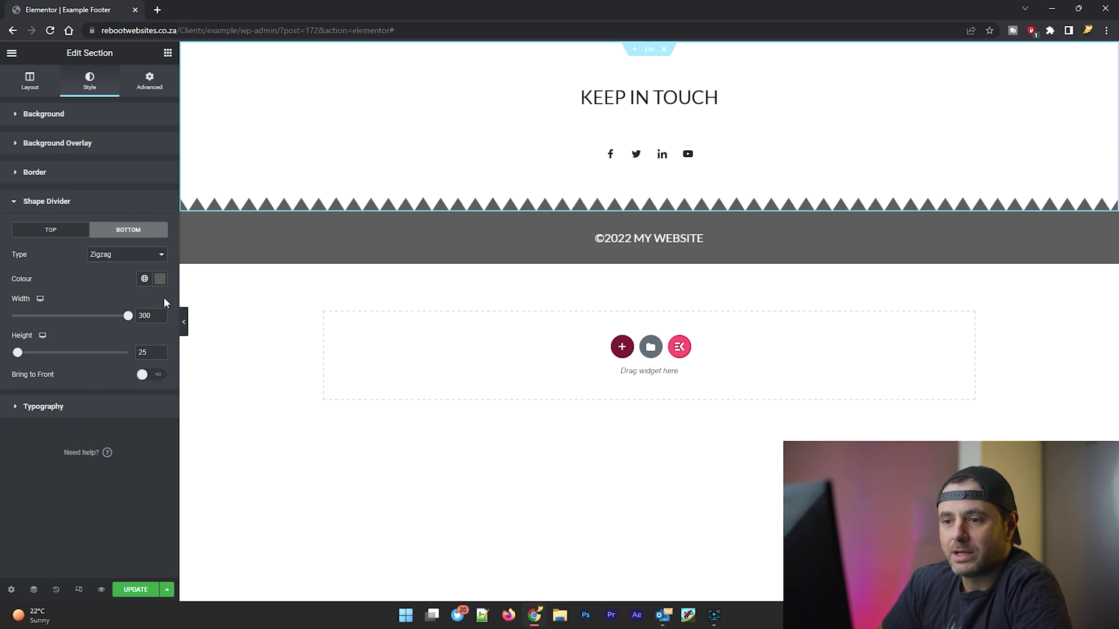
# - Change the bottom shape divider to Waves Brush with a width of 100 and a height of 73
pyautogui.click(139, 254)
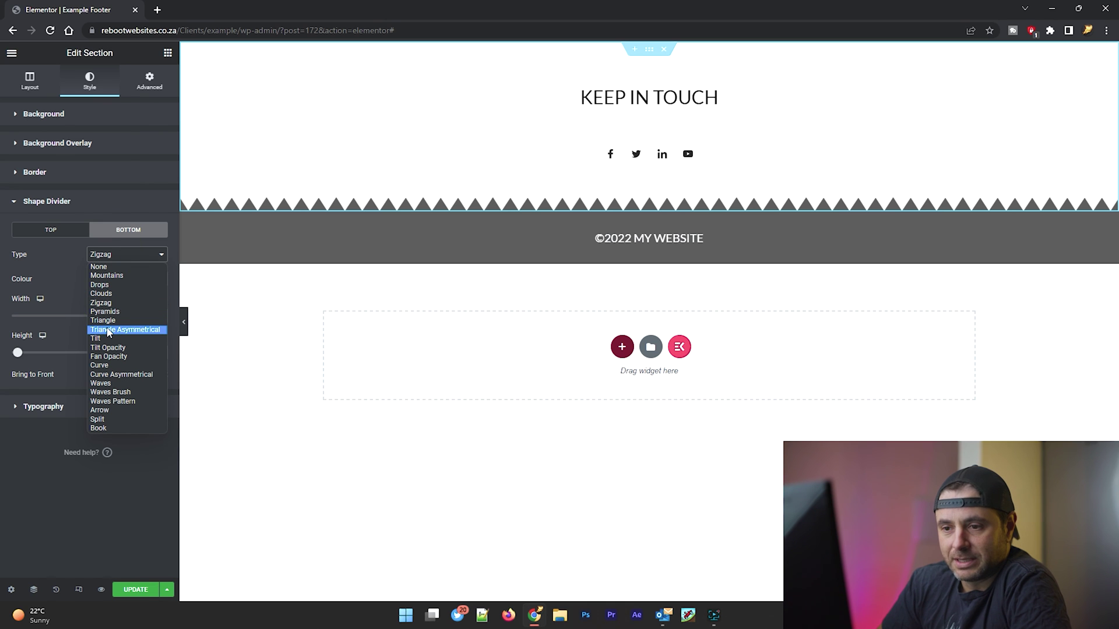
pyautogui.click(106, 392)
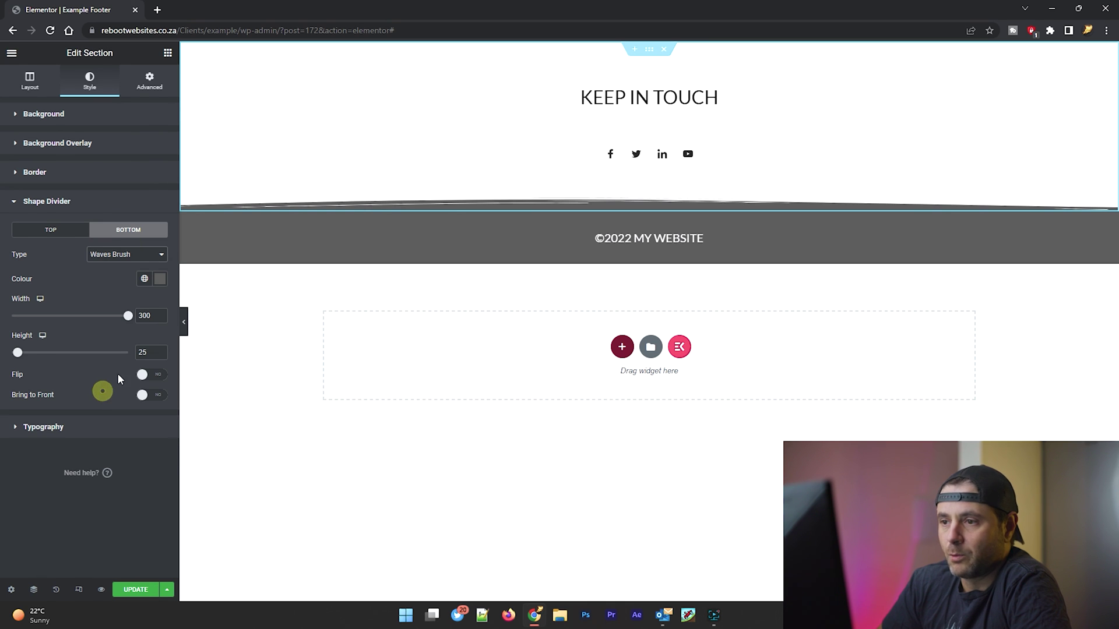
pyautogui.moveTo(128, 316); pyautogui.dragTo(4, 319)
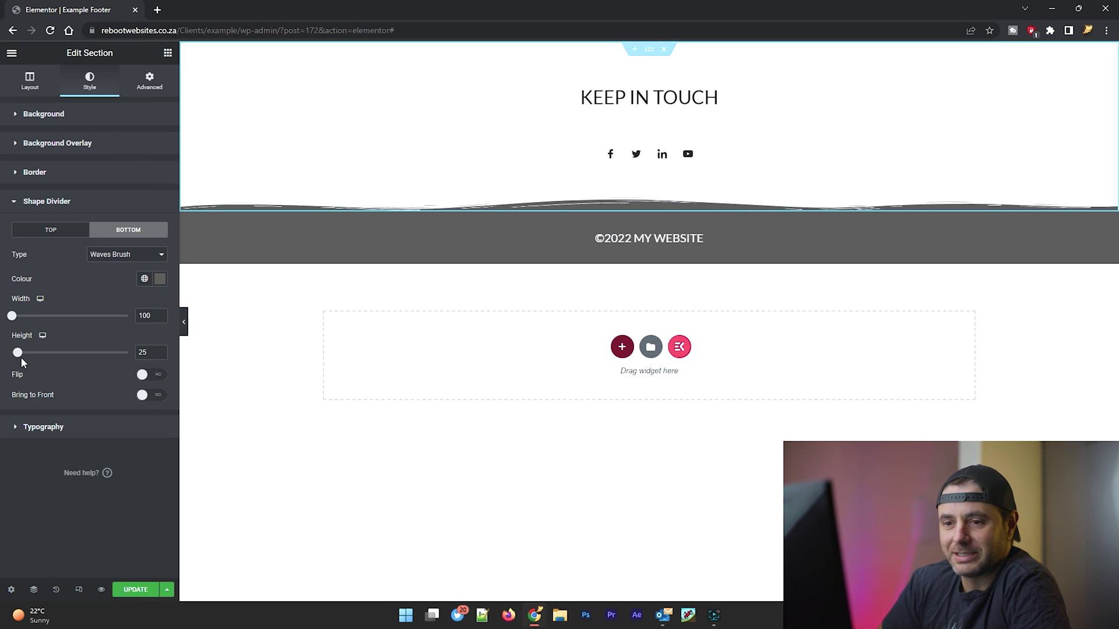
pyautogui.moveTo(19, 357); pyautogui.dragTo(31, 357)
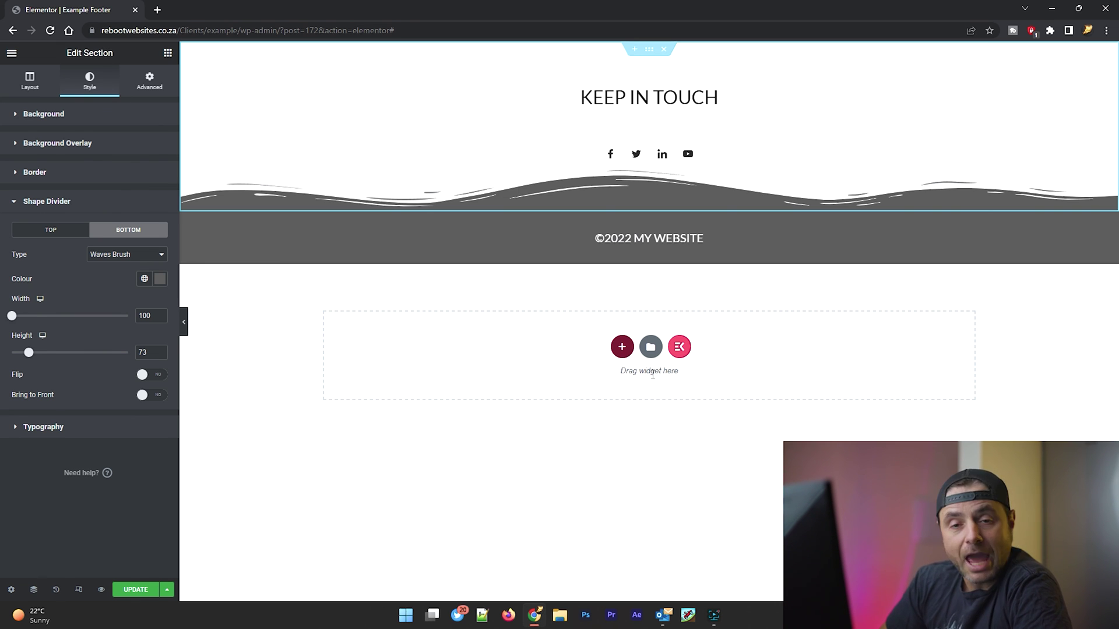
# - Update the footer template and preview it in the browser
pyautogui.click(135, 596)
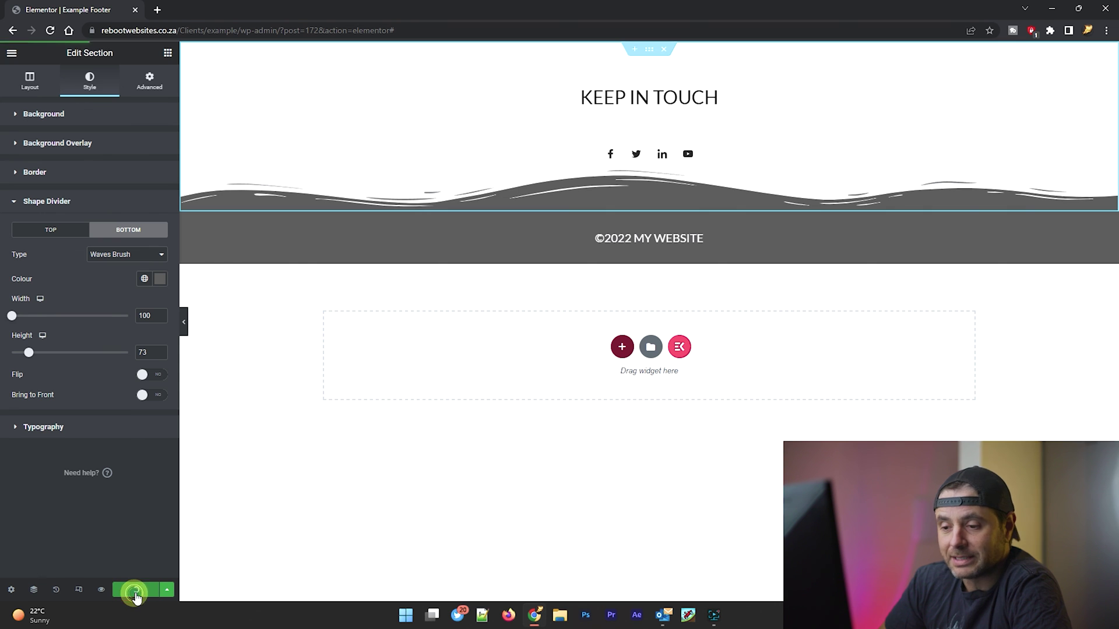
pyautogui.click(101, 590)
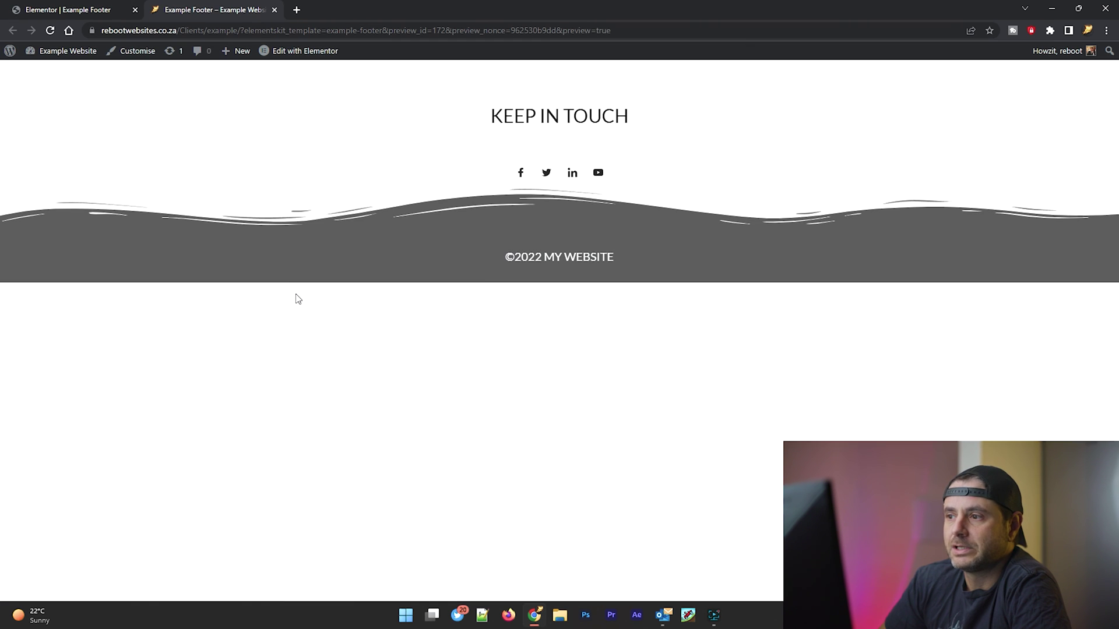